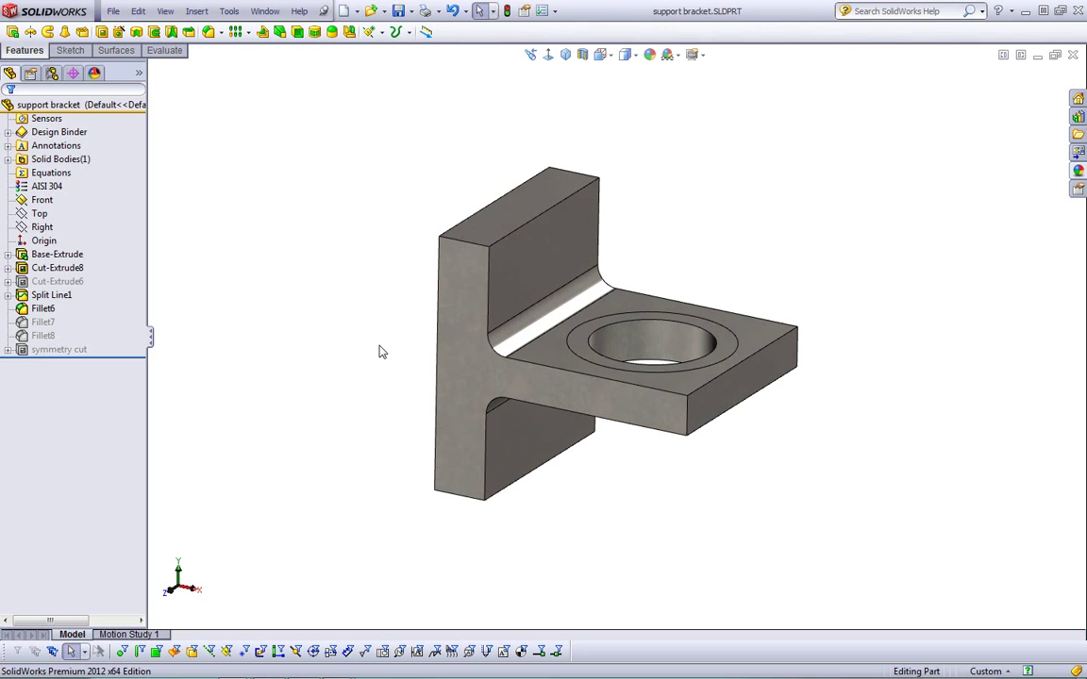
Step: Orbit the bracket to inspect it, then launch SimulationXpress from the Tools menu
middle_drag(378, 352, 478, 346)
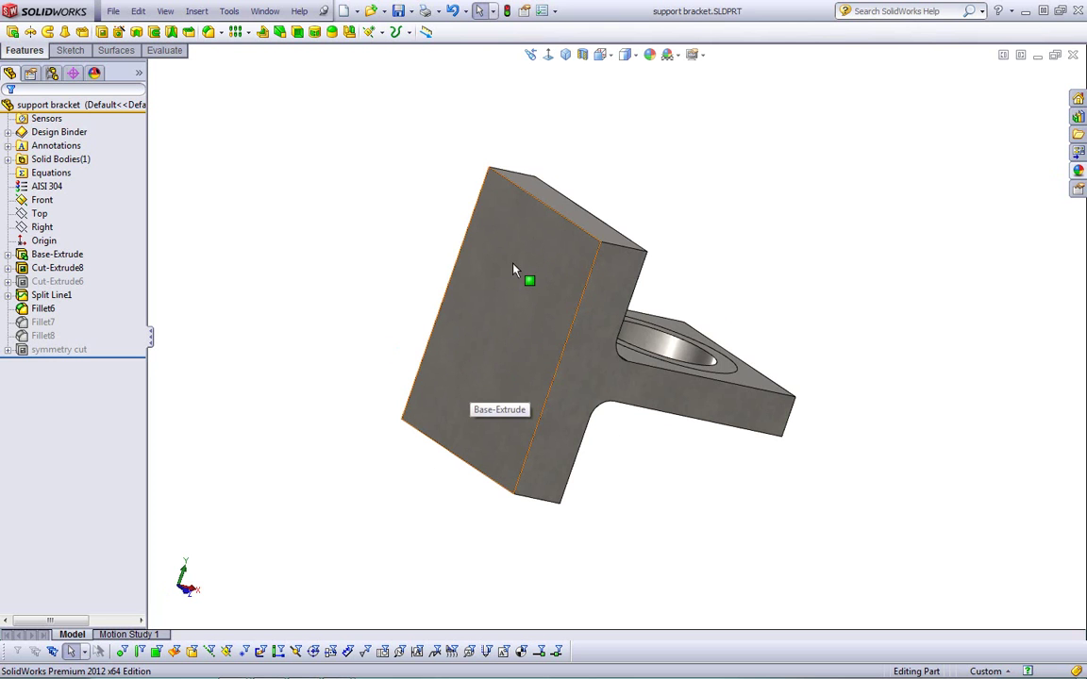
middle_drag(582, 376, 495, 325)
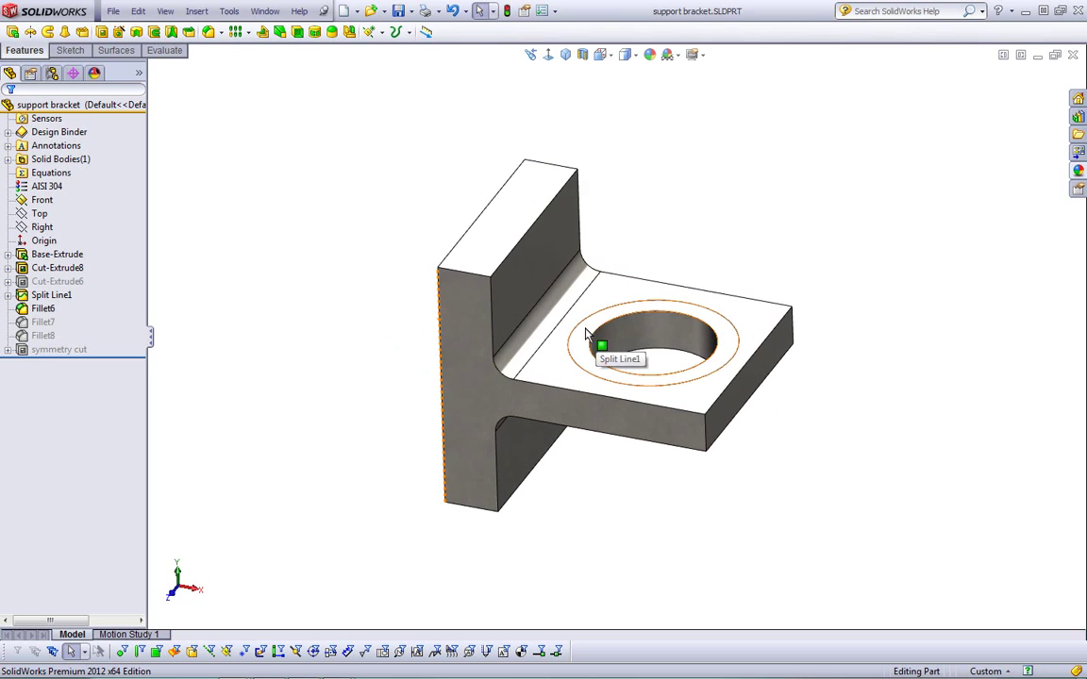
middle_drag(394, 287, 323, 303)
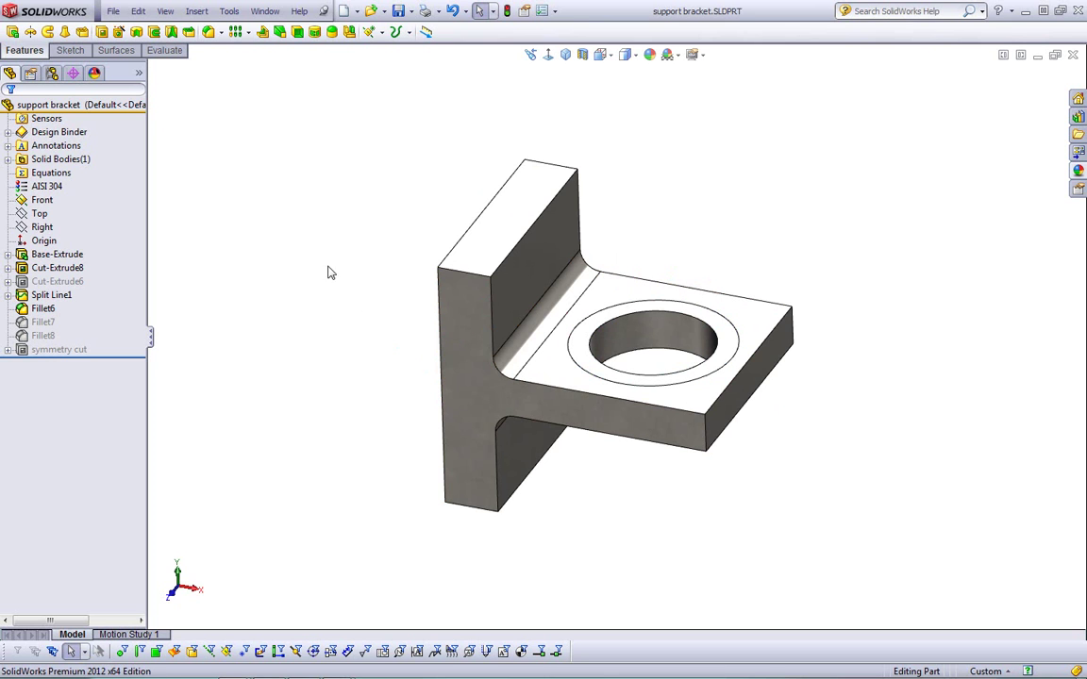
click(230, 12)
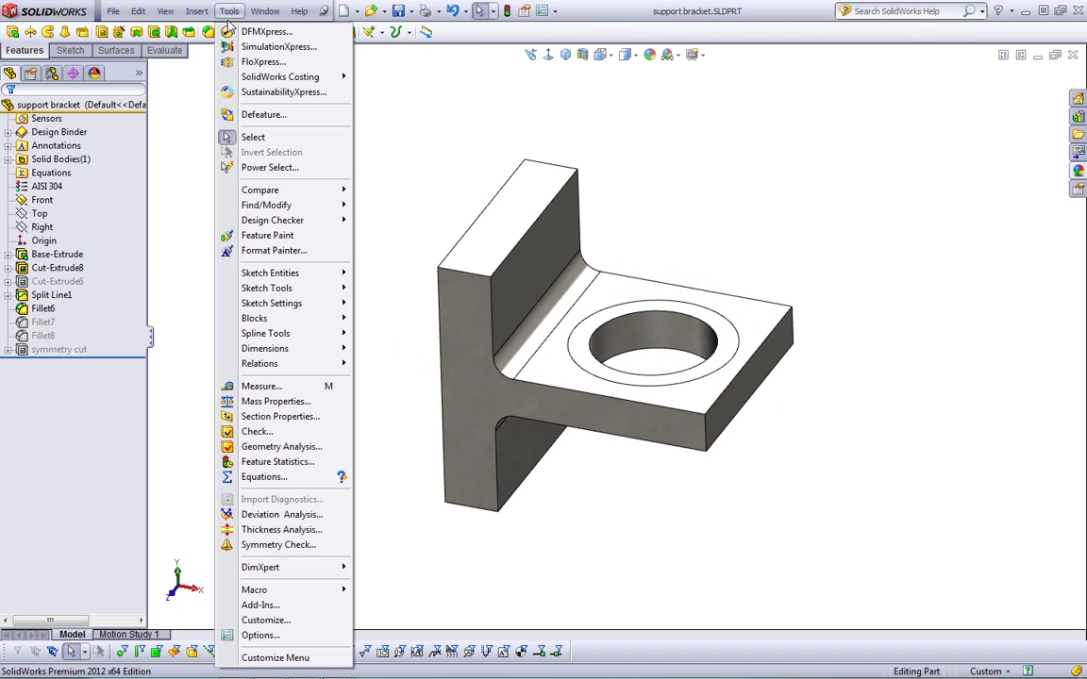
click(269, 47)
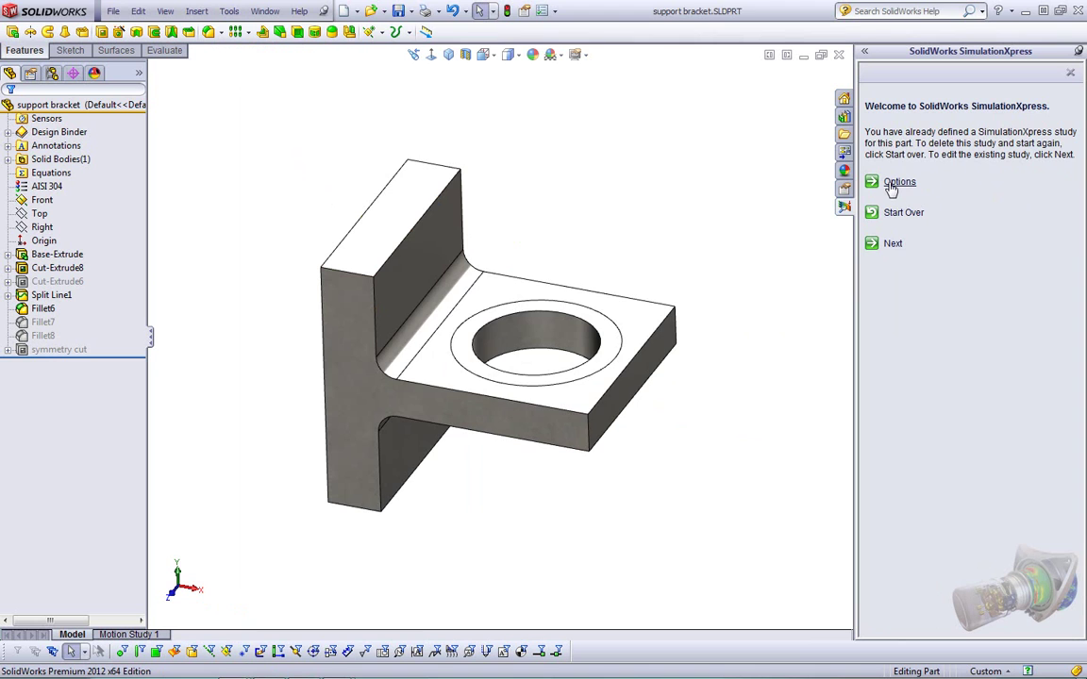
Step: Keep English (IPS) units in SimulationXpress options and switch the part's units to IPS
click(894, 185)
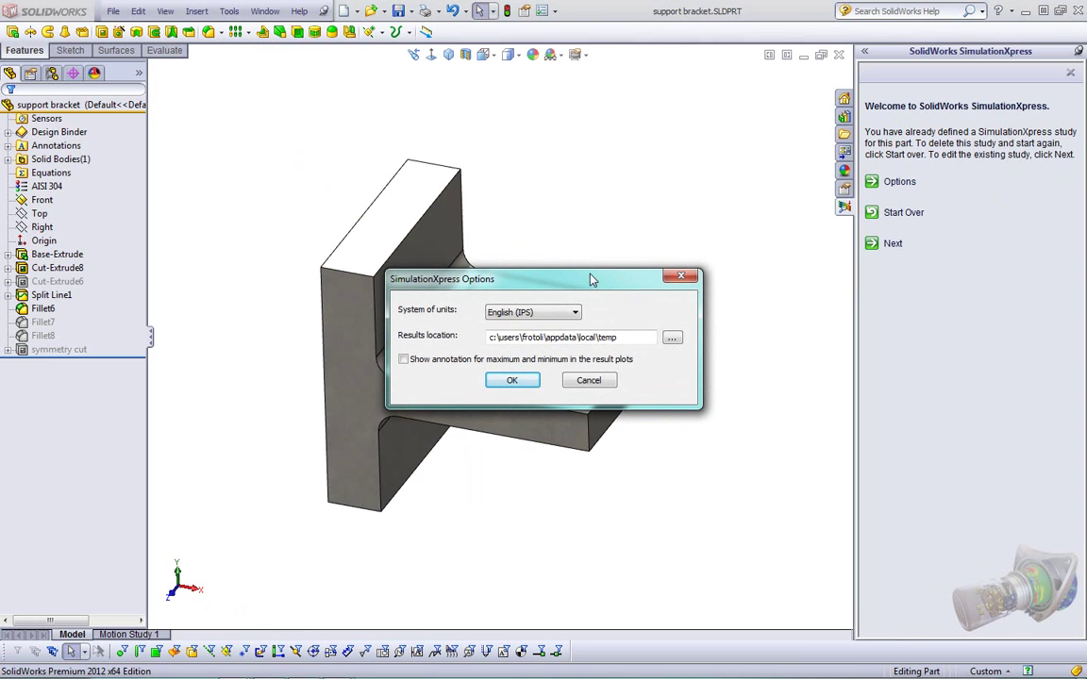
click(556, 312)
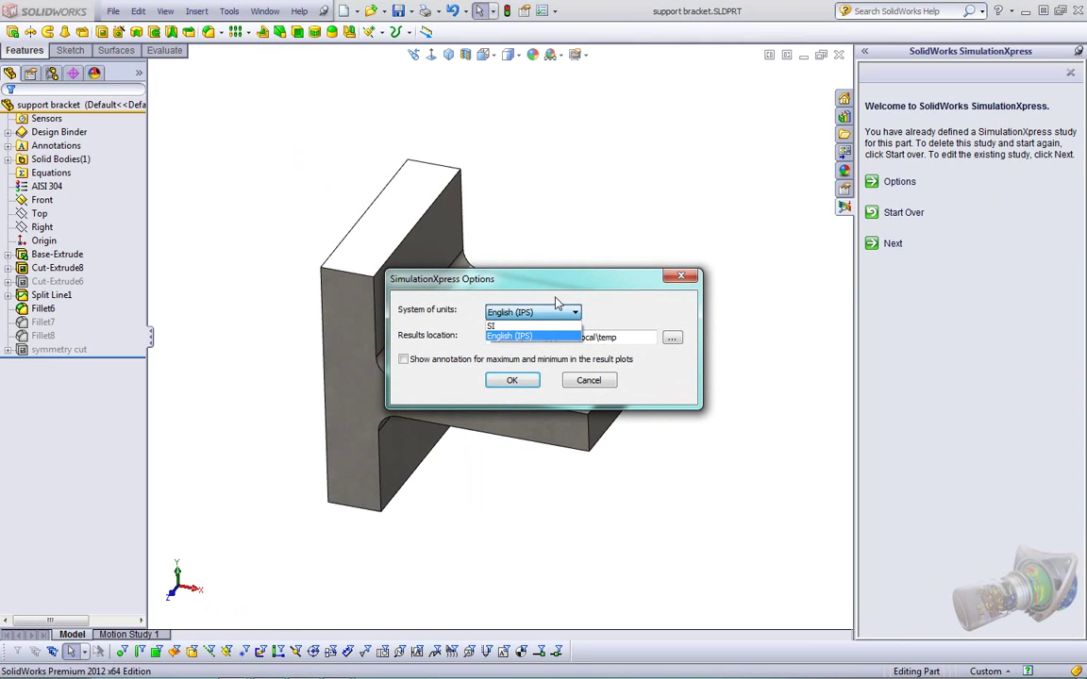
click(569, 313)
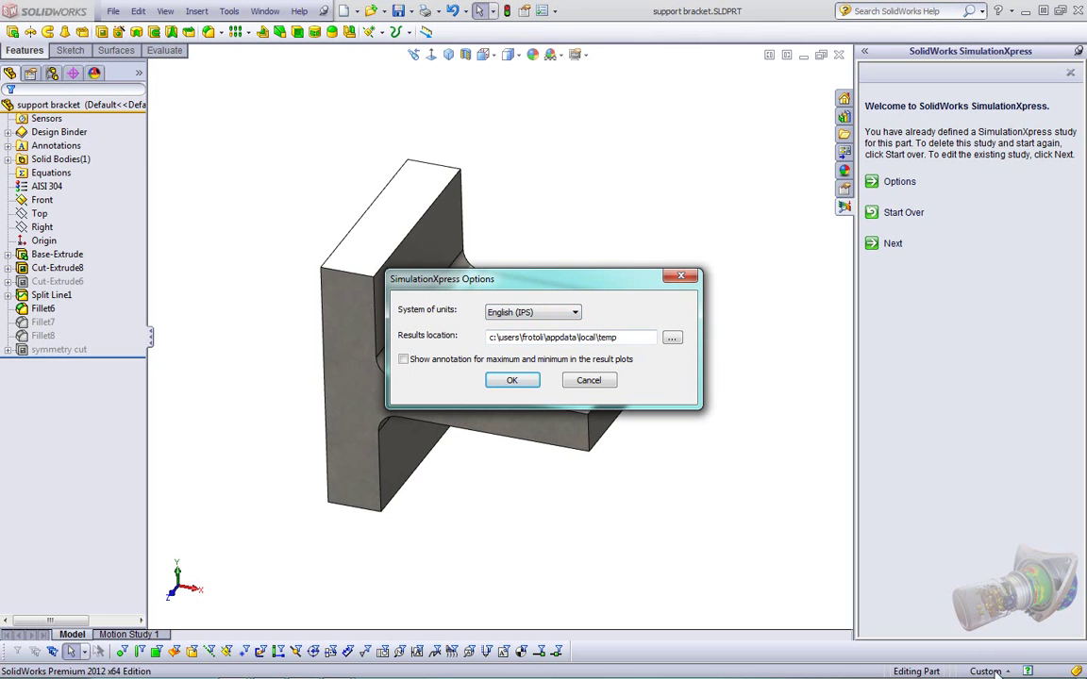
click(605, 381)
click(986, 670)
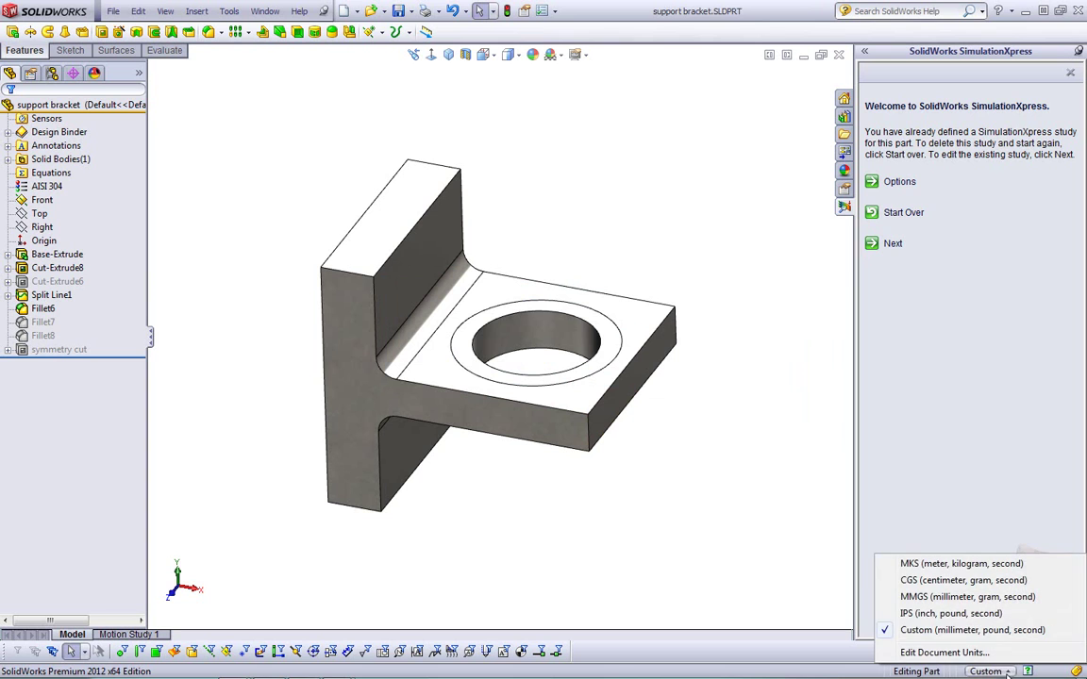
click(939, 614)
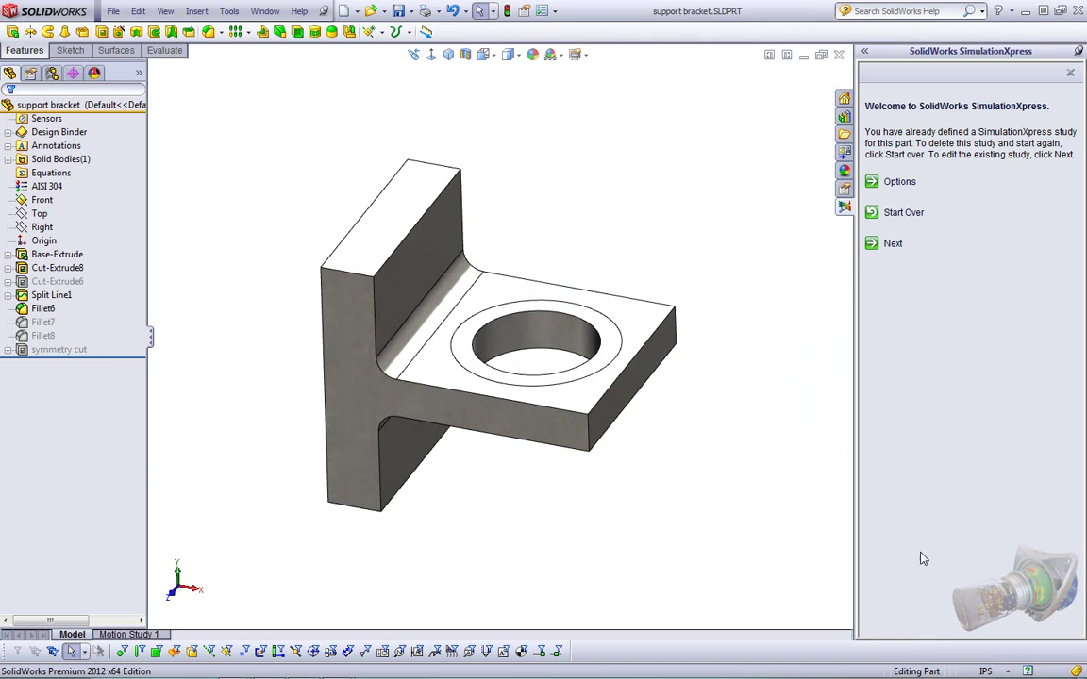
Step: Enable 'Show annotation for maximum and minimum' in SimulationXpress options
click(892, 183)
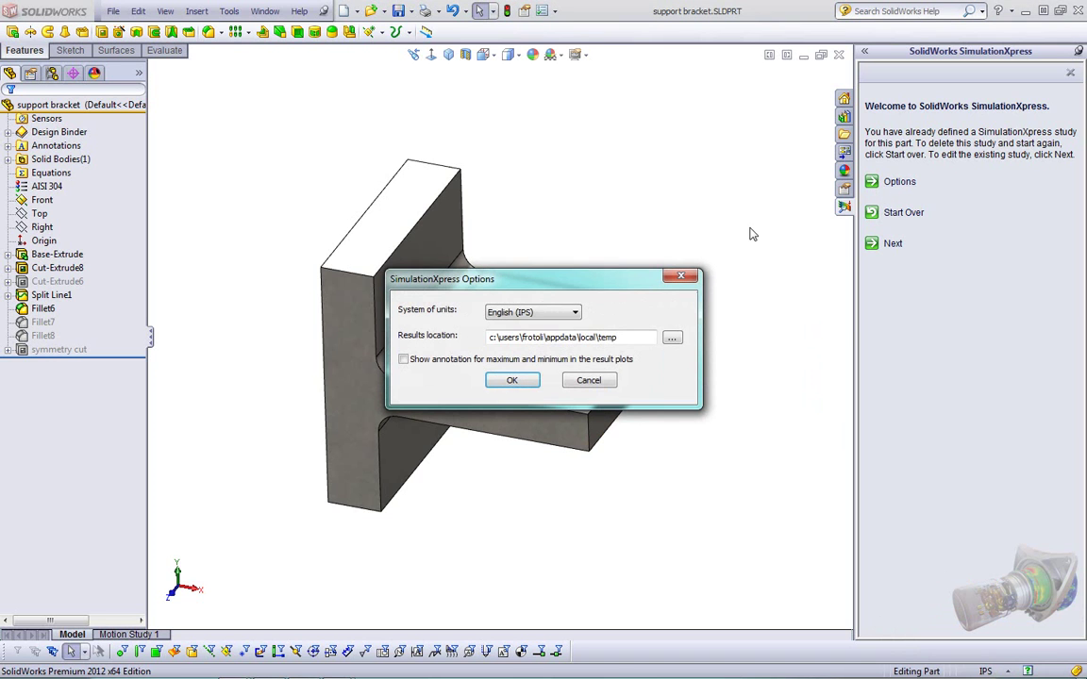
drag(489, 337, 645, 333)
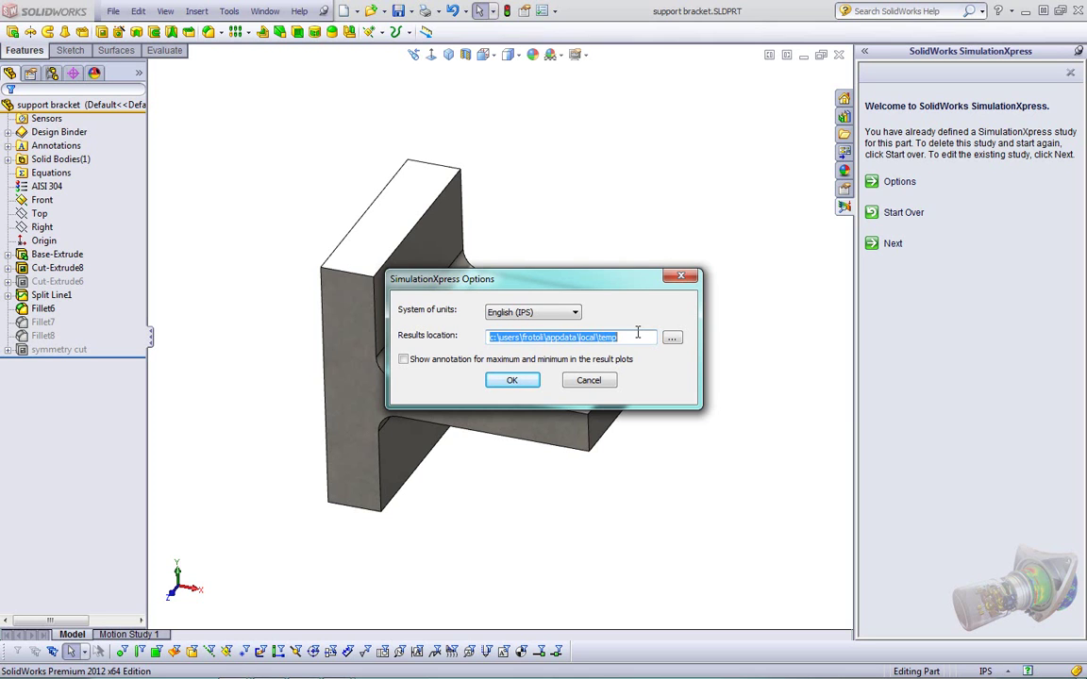
click(403, 359)
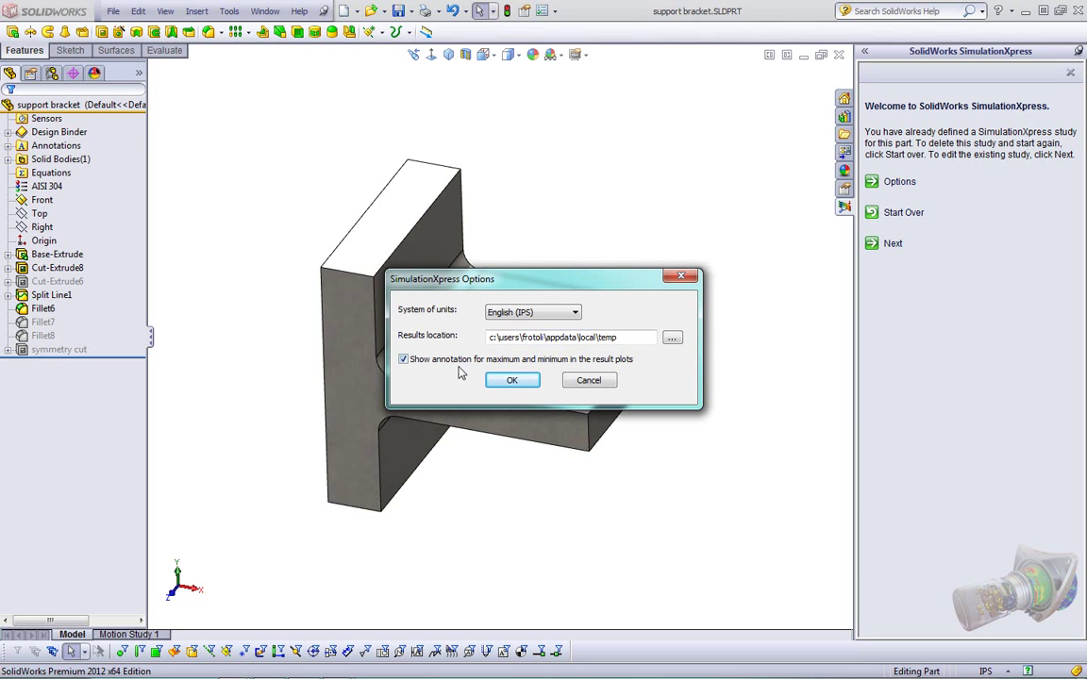
click(508, 382)
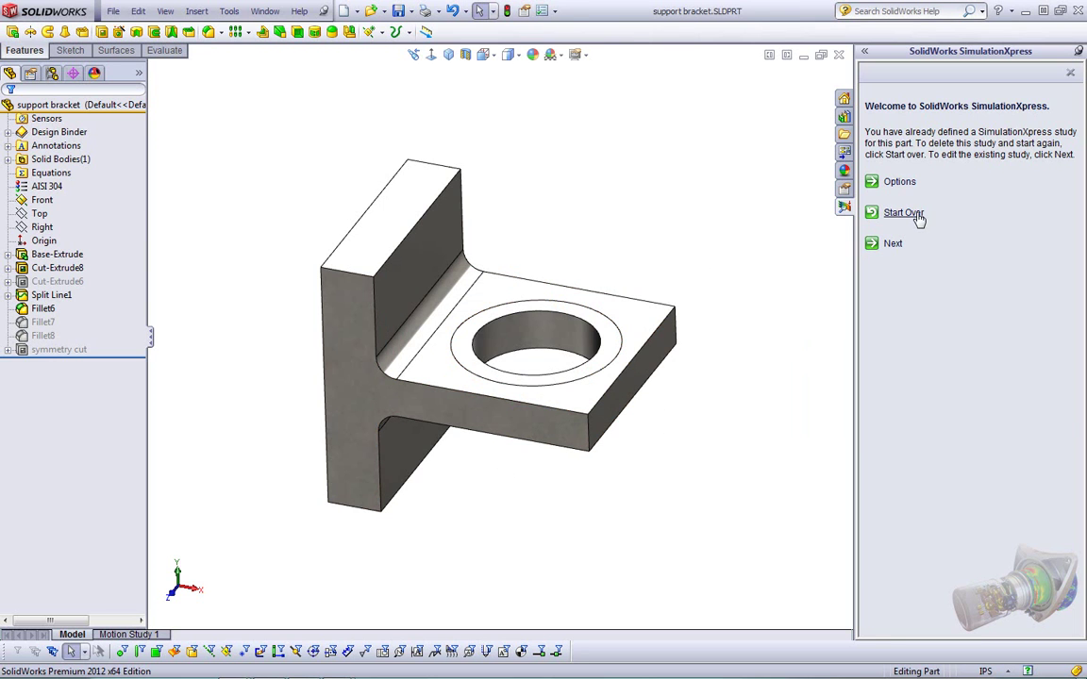
Step: Continue the existing study to the Fixtures step and check the AISI 304 material entry
click(890, 245)
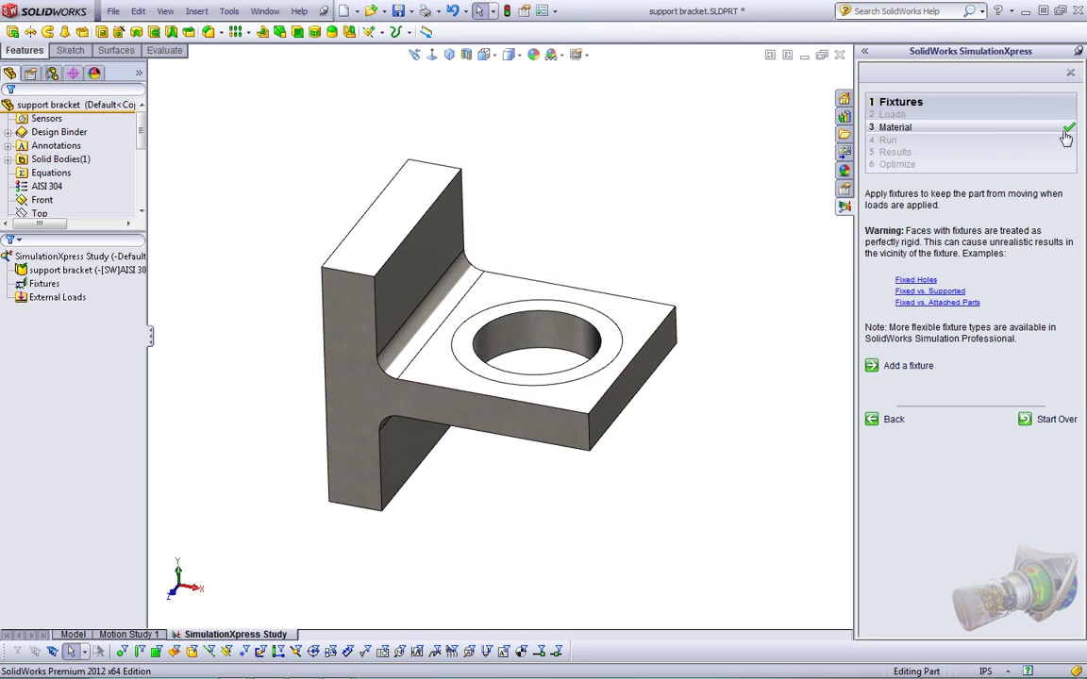
click(45, 185)
click(43, 188)
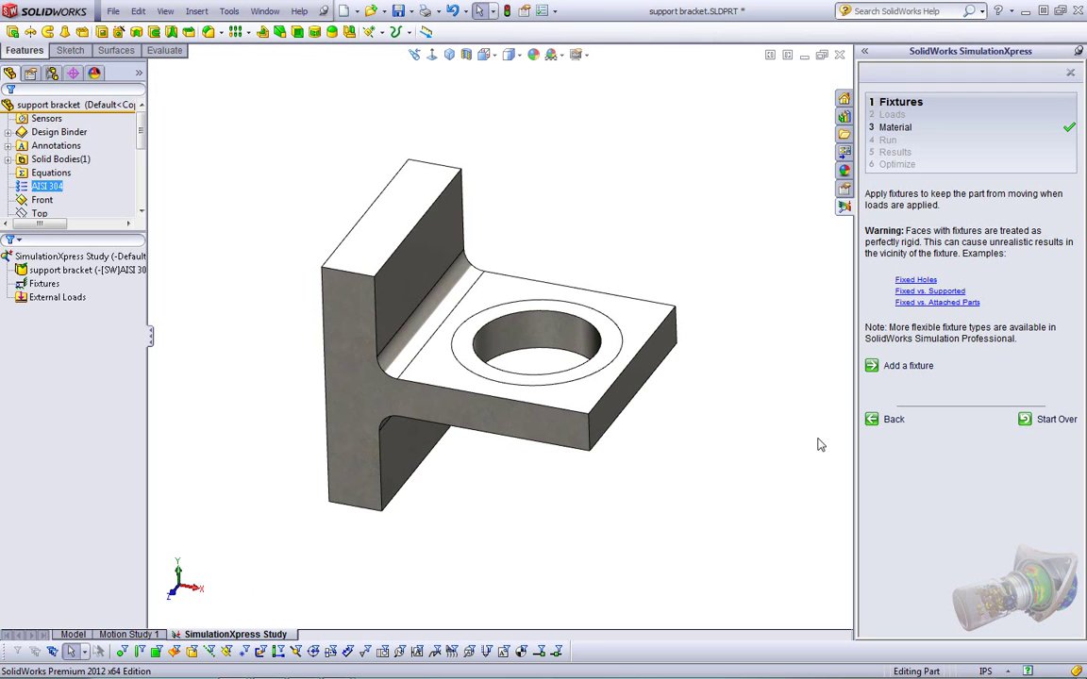
Step: Add a fixed-geometry fixture, Fixed-1, on the bracket's back face
click(904, 368)
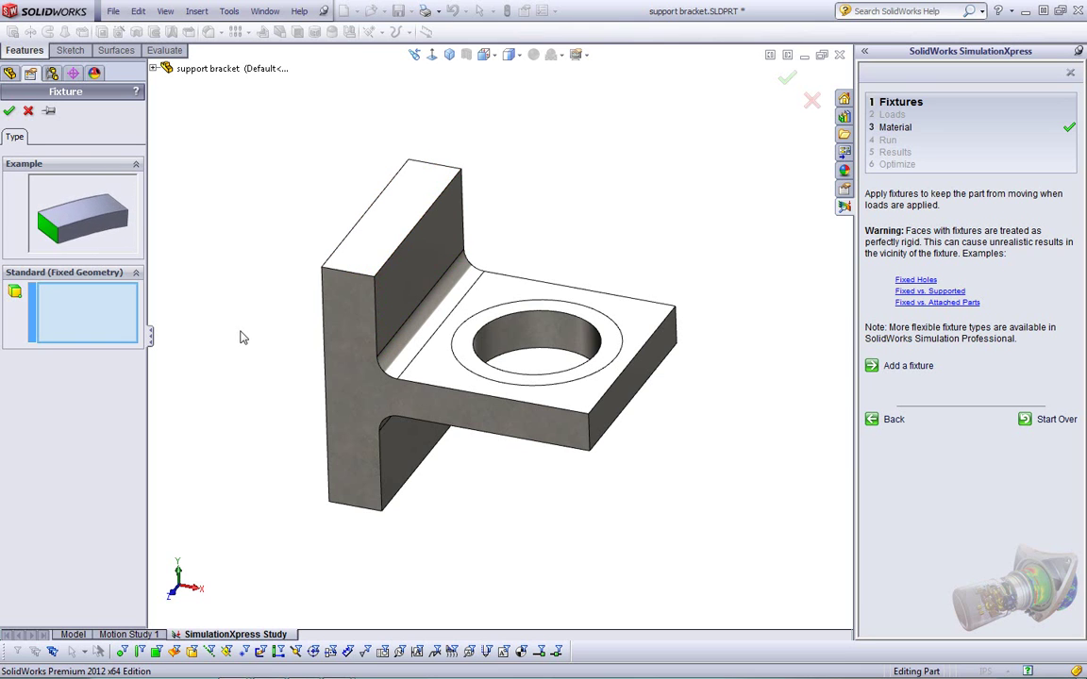
middle_drag(238, 335, 317, 305)
click(375, 297)
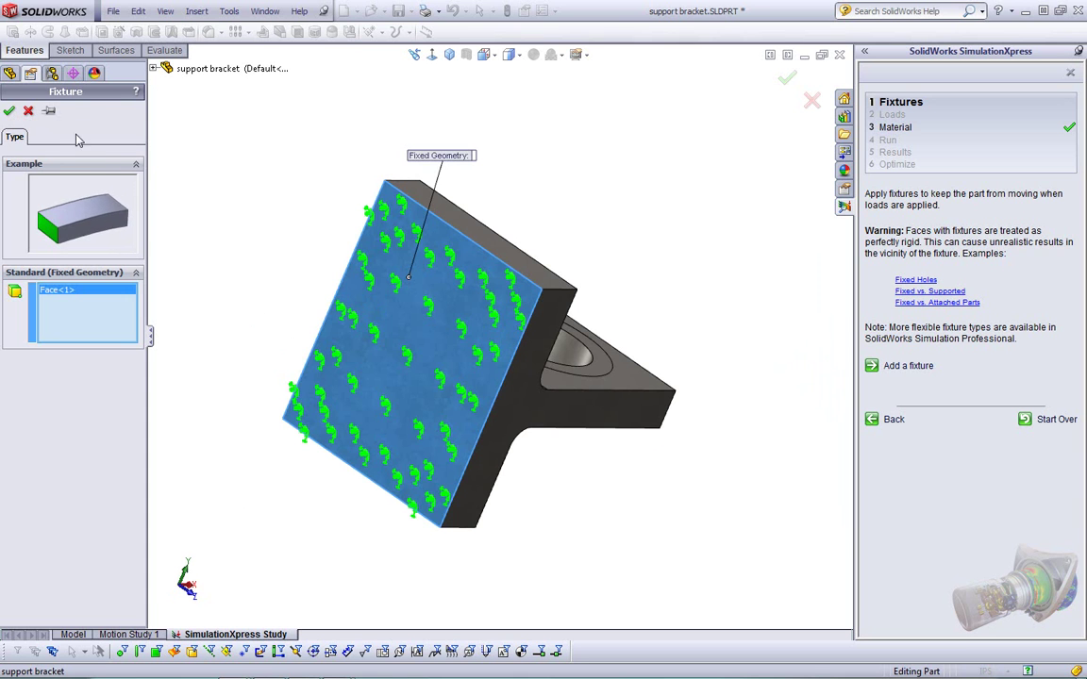
click(10, 111)
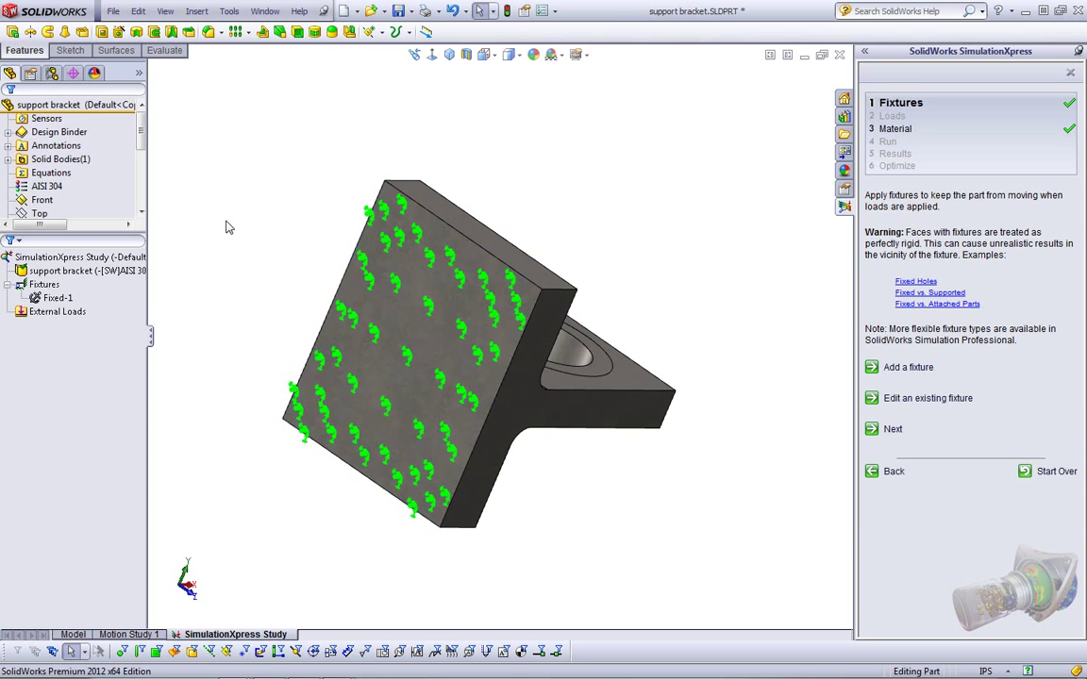
click(59, 298)
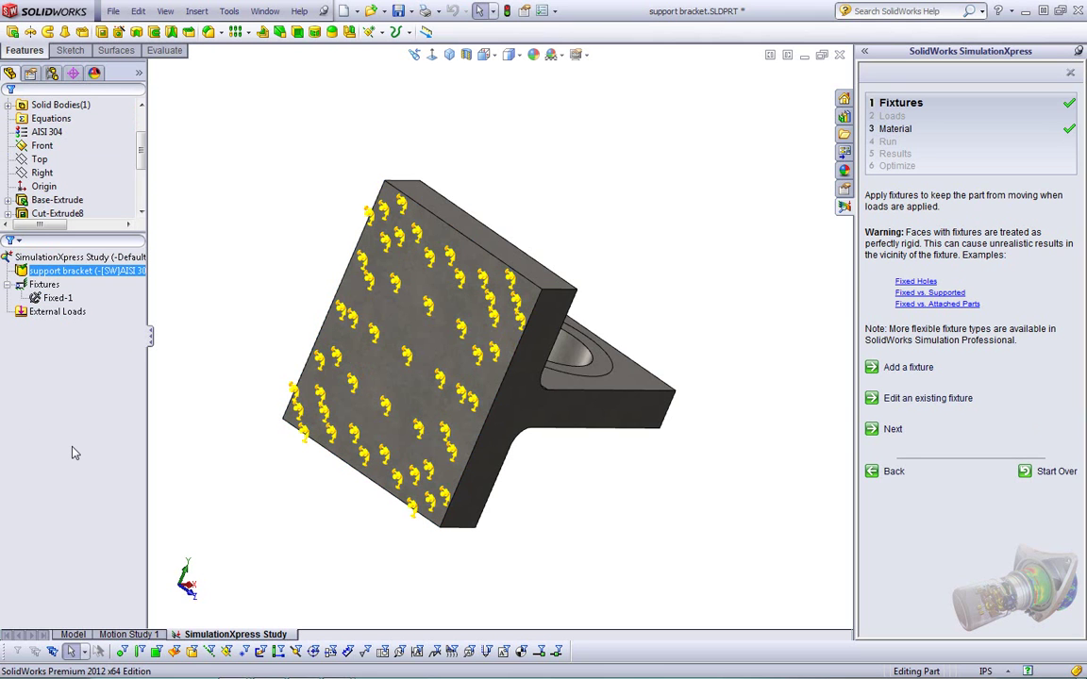
middle_drag(662, 516, 640, 494)
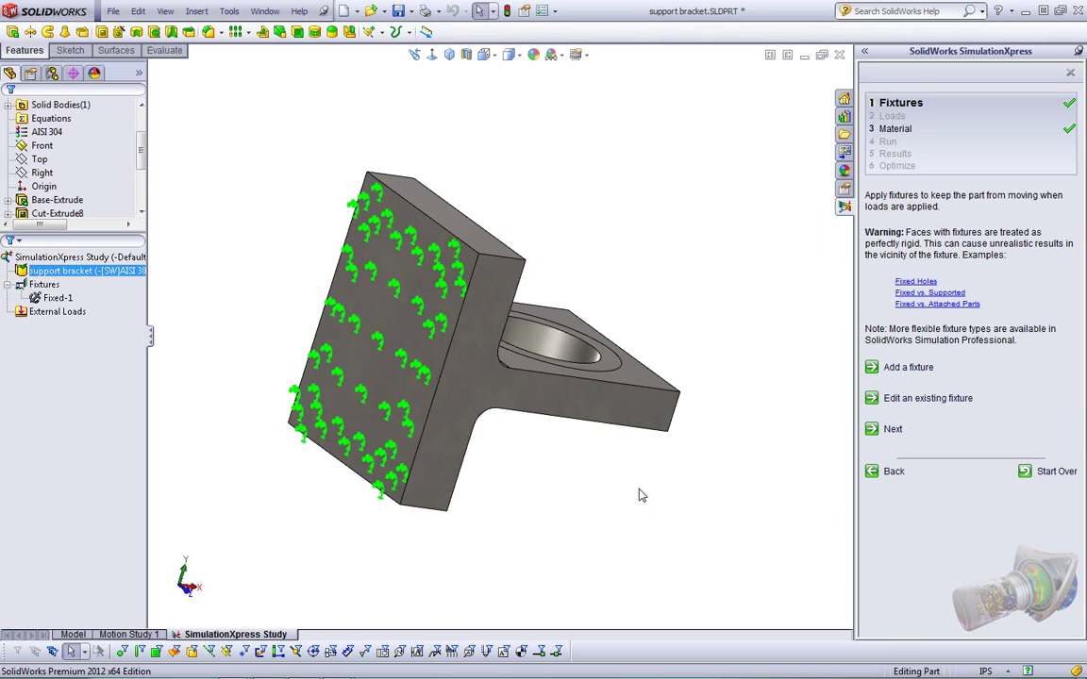
right_click(49, 324)
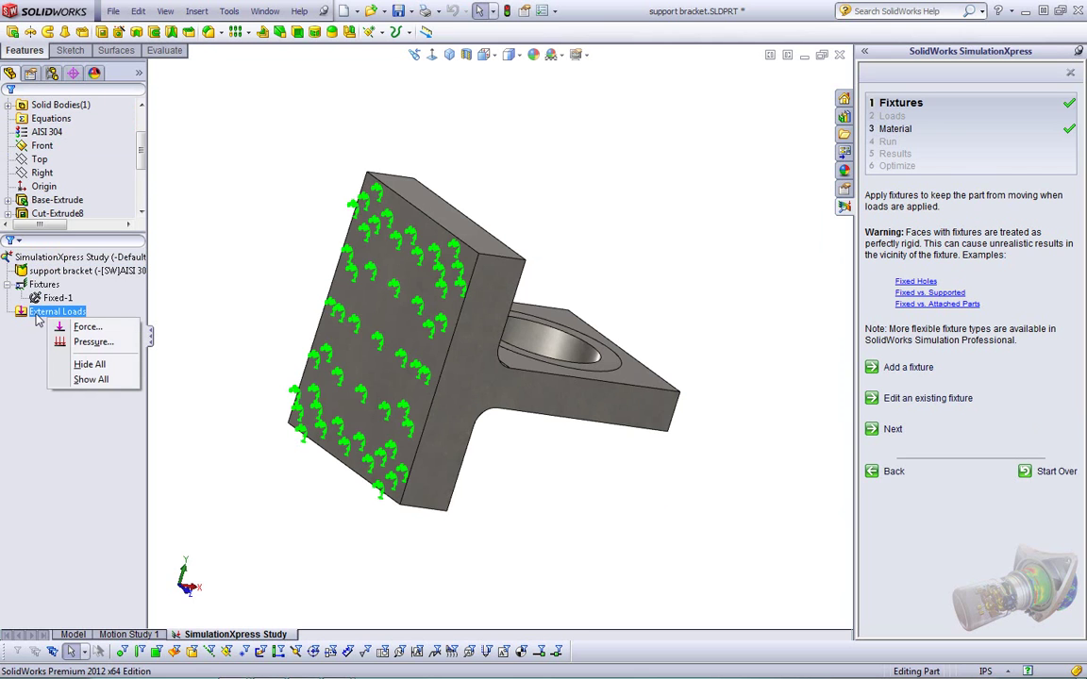
click(218, 327)
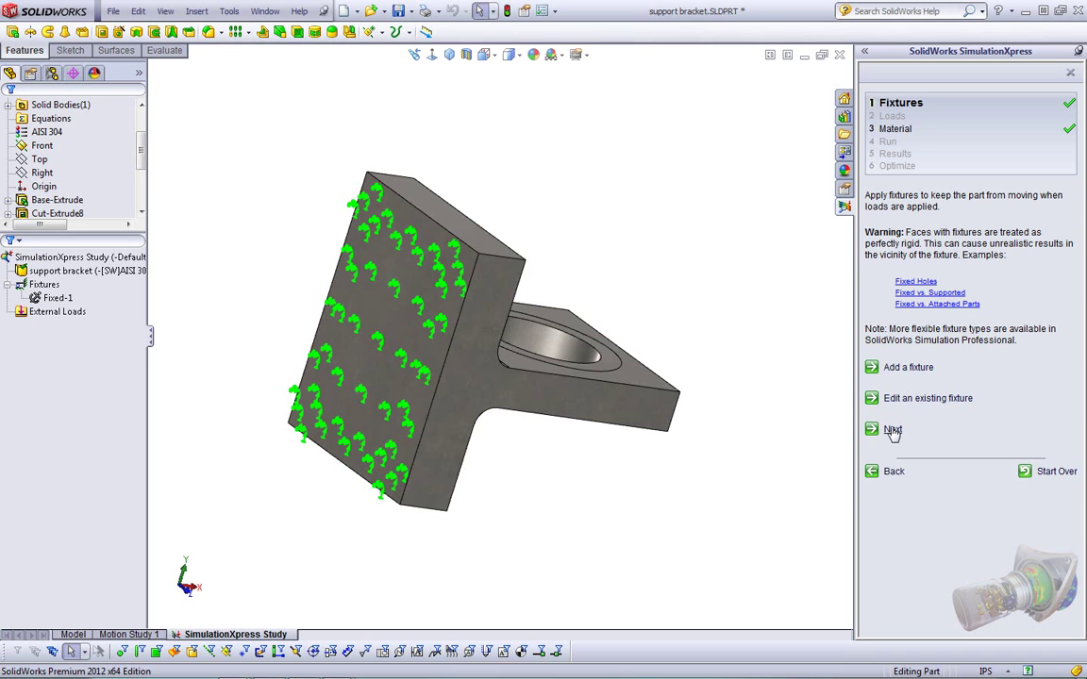
click(530, 304)
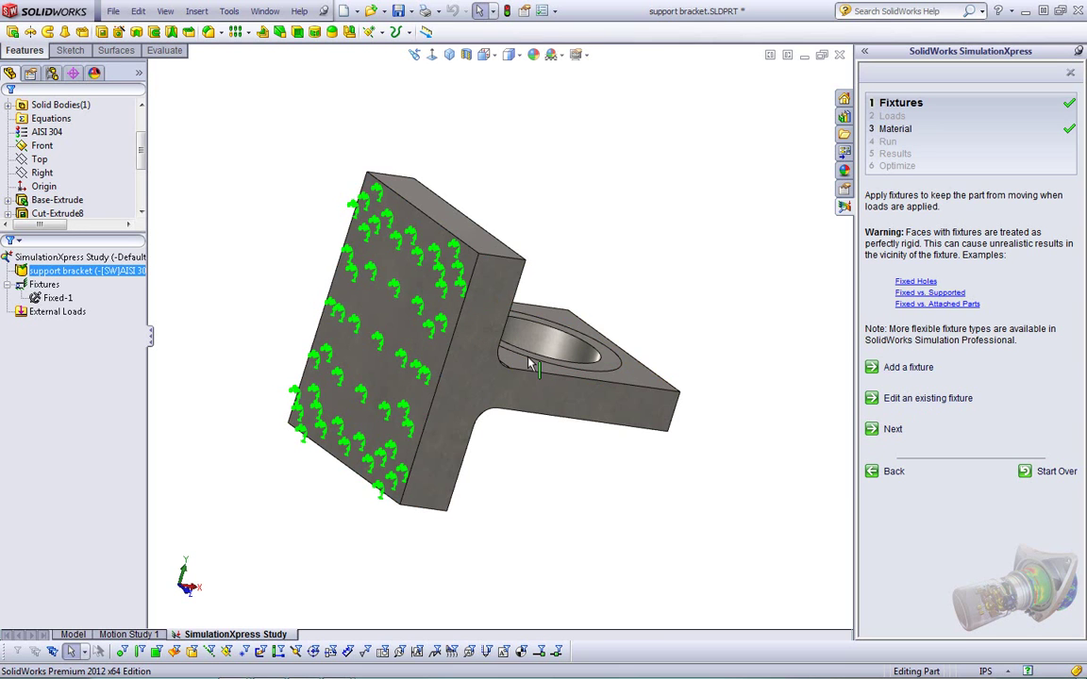
Step: Apply a 3000 lbf normal force to the ring face around the bracket's hole
click(893, 431)
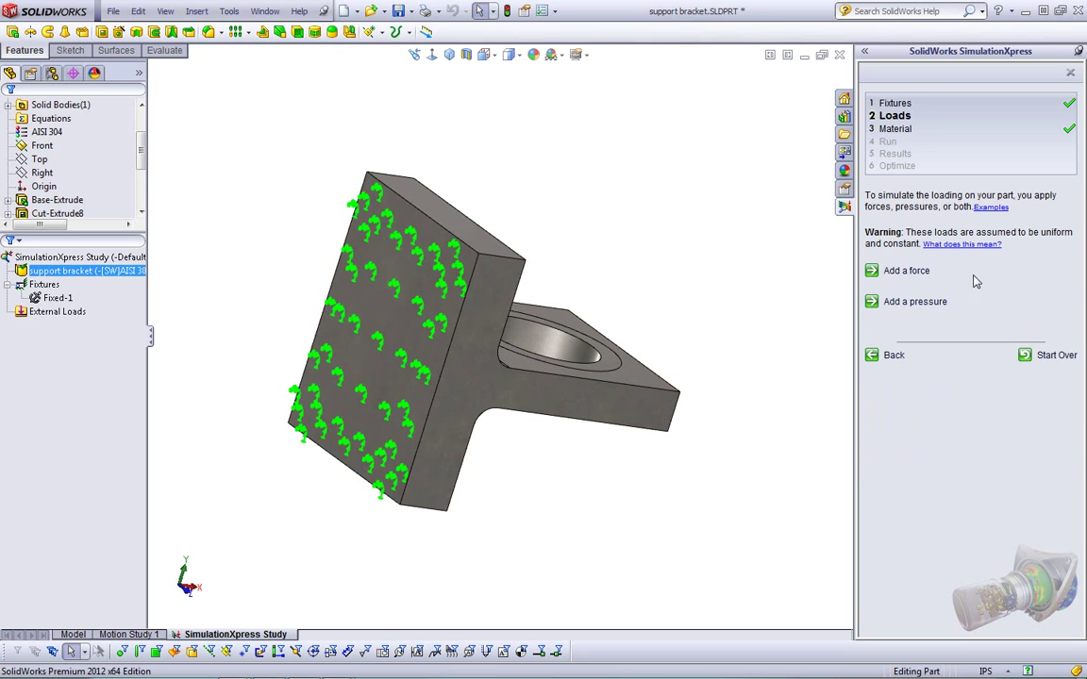
middle_drag(696, 350, 673, 390)
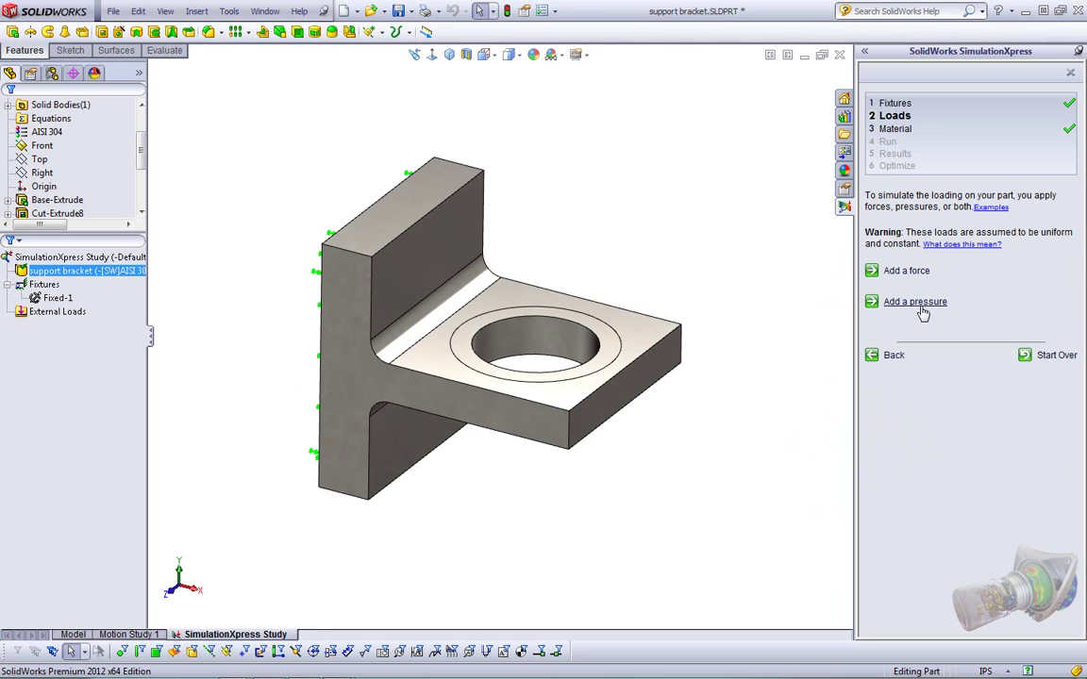
click(901, 272)
click(622, 341)
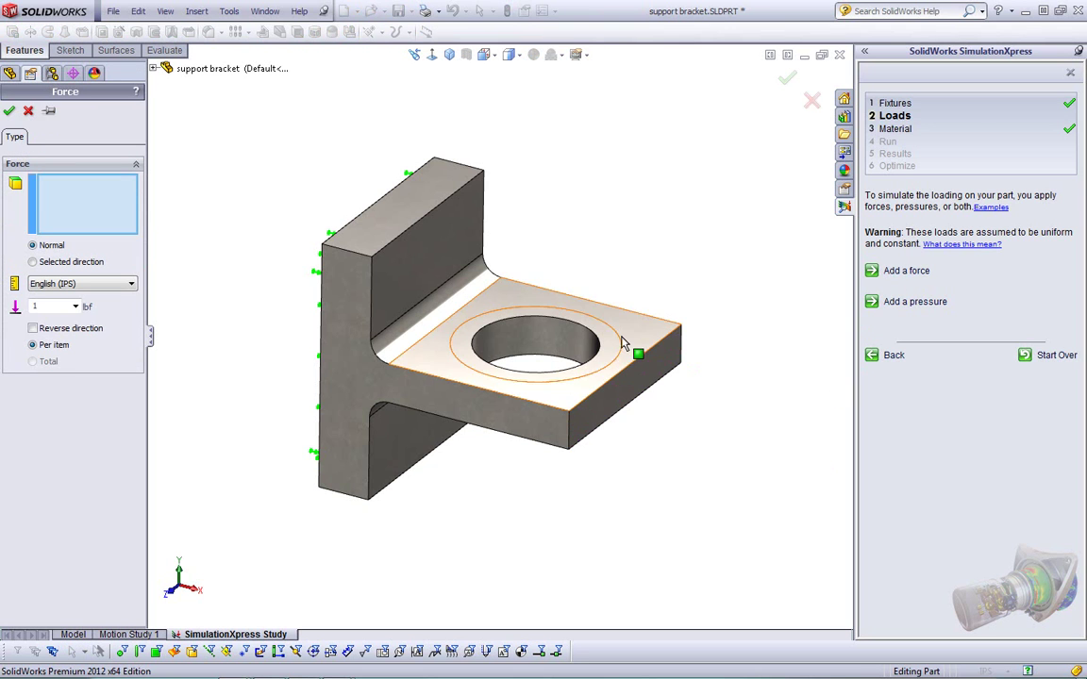
click(614, 340)
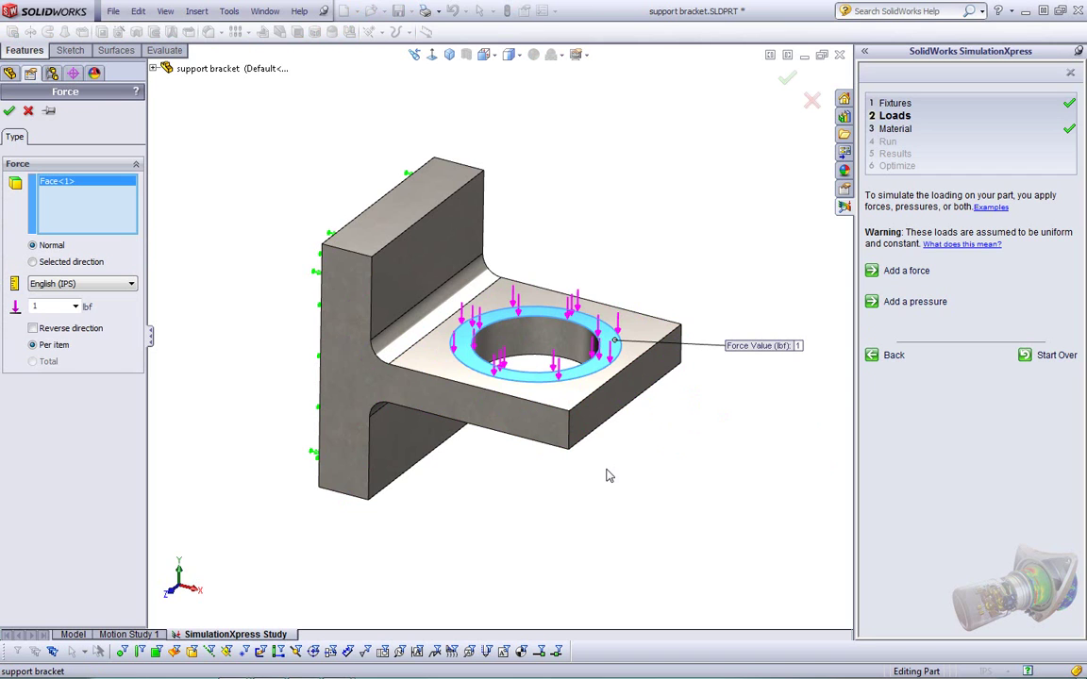
double_click(52, 308)
text(3000)
click(8, 110)
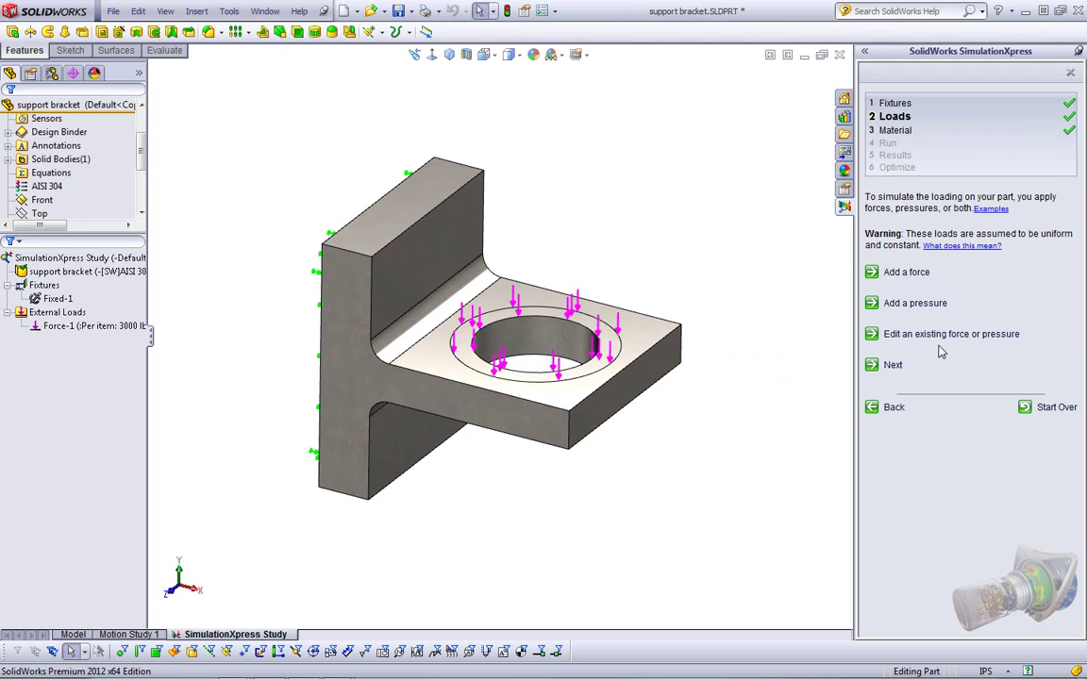
Step: Accept the loads and AISI 304 material to reach the ready-to-solve Run step
click(894, 366)
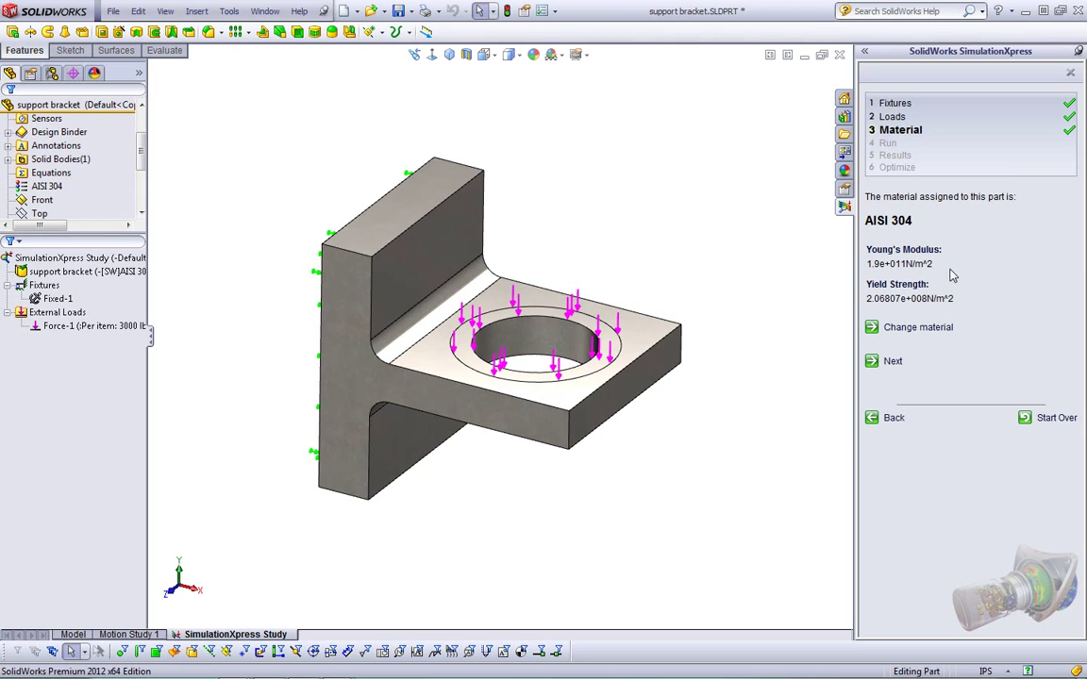
click(55, 187)
click(870, 361)
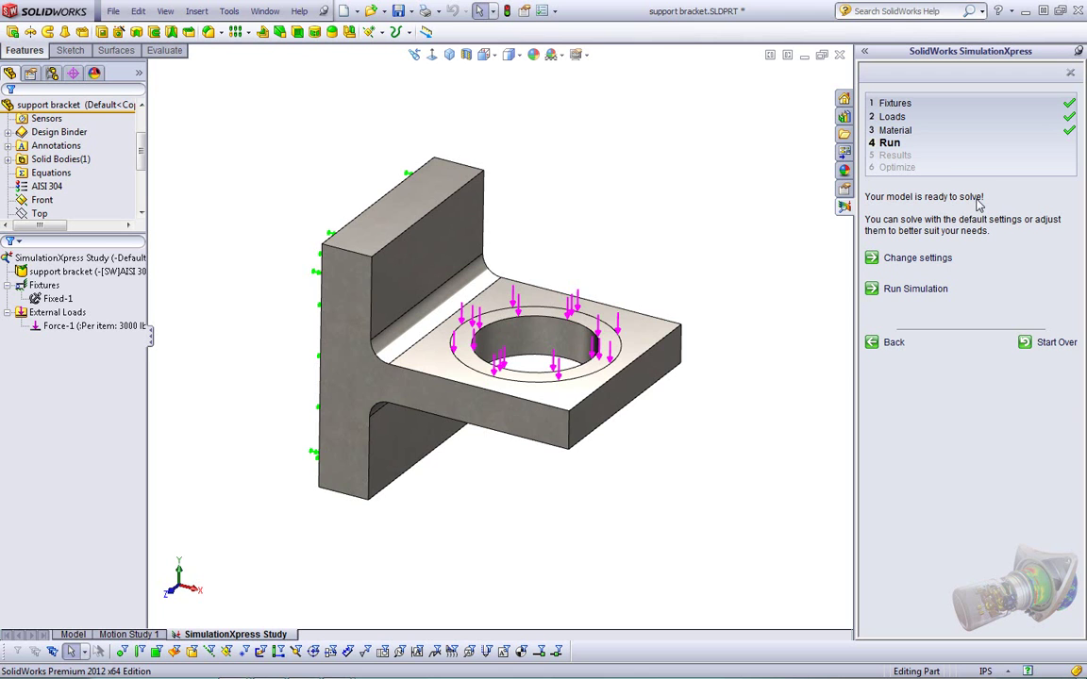
Step: Refine the mesh to a 0.24373727 in element size and mesh the bracket
click(925, 257)
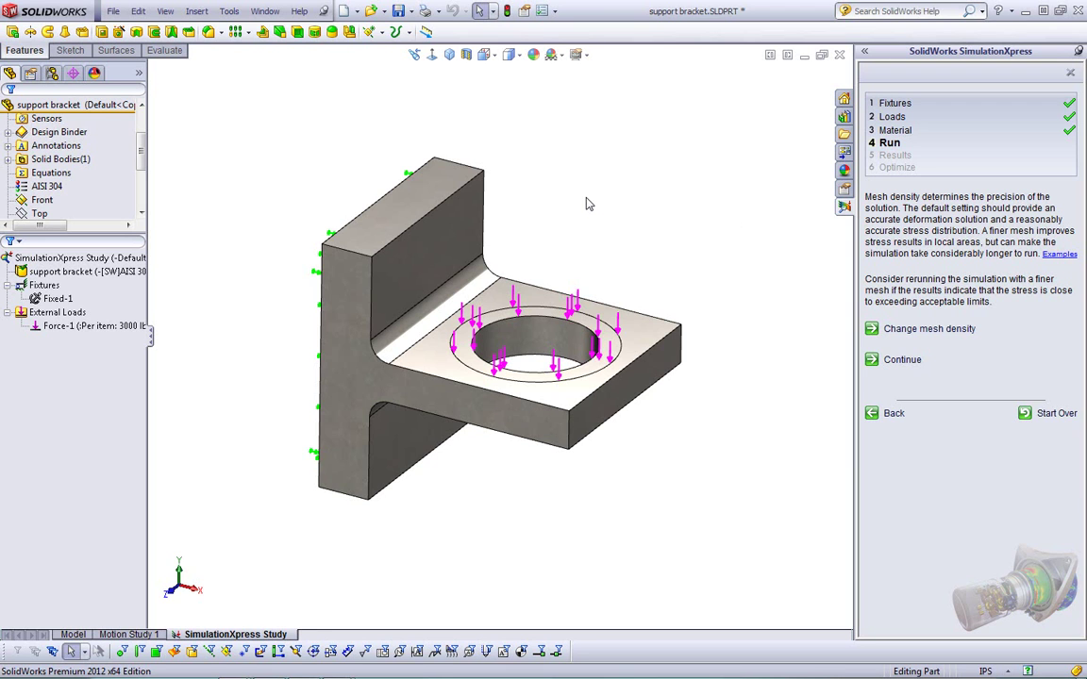
click(929, 328)
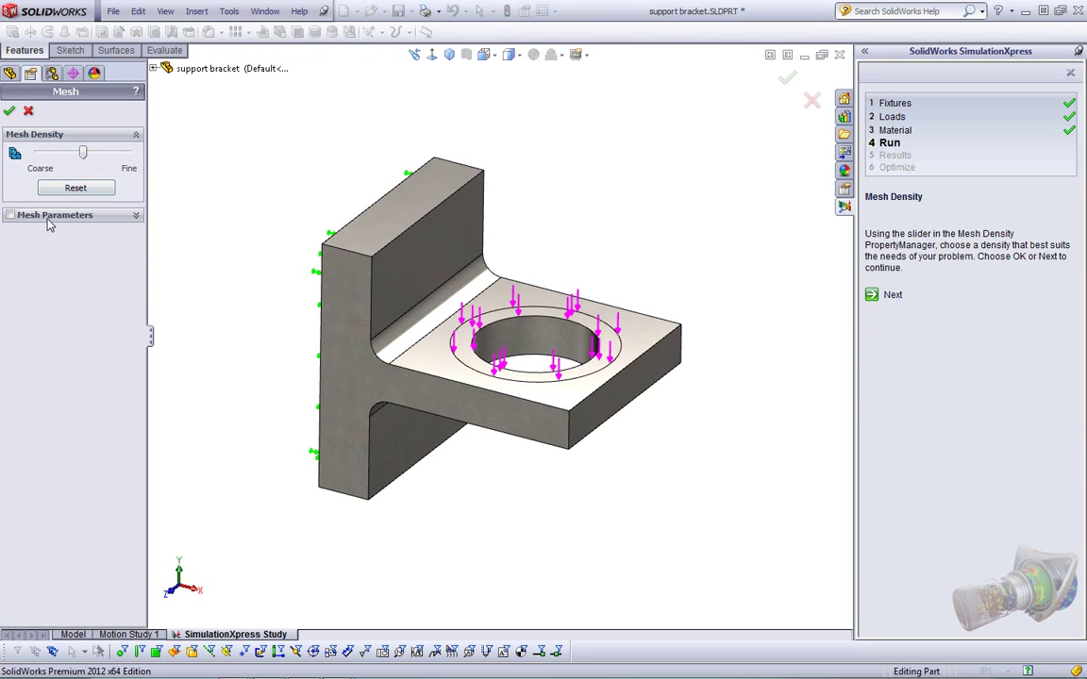
click(10, 215)
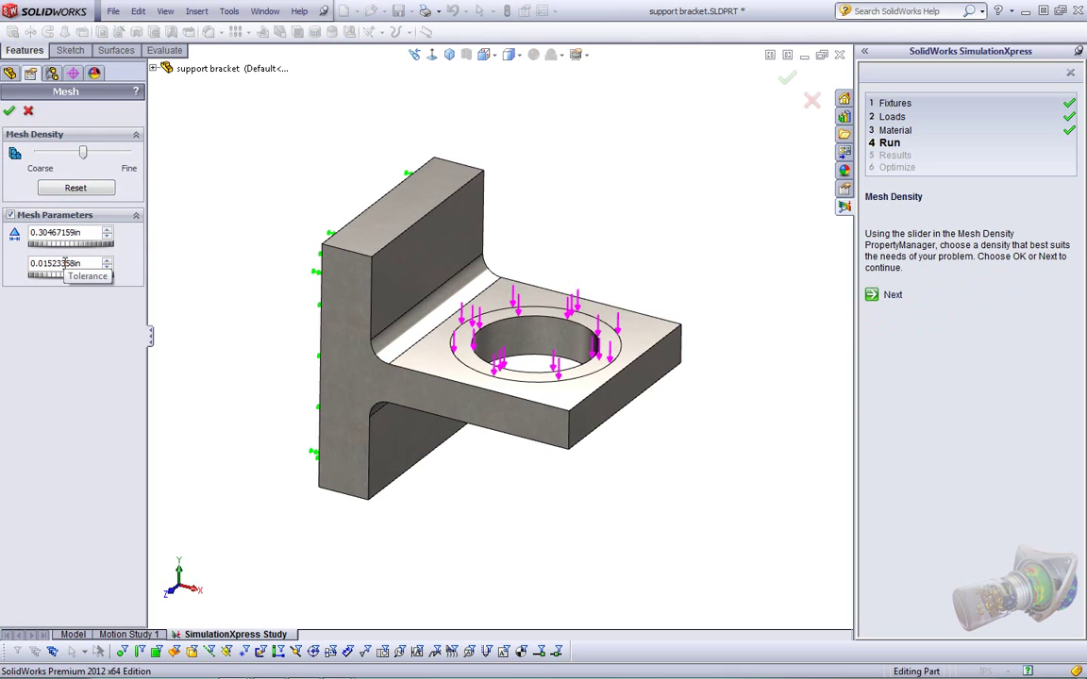
drag(83, 151, 100, 152)
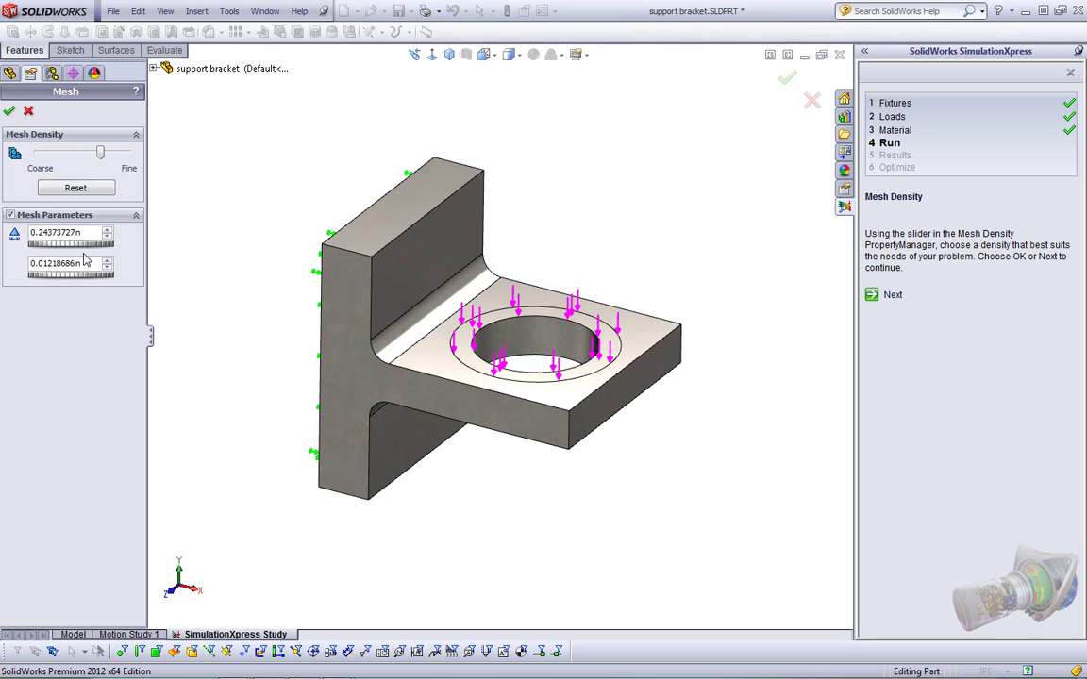
click(9, 111)
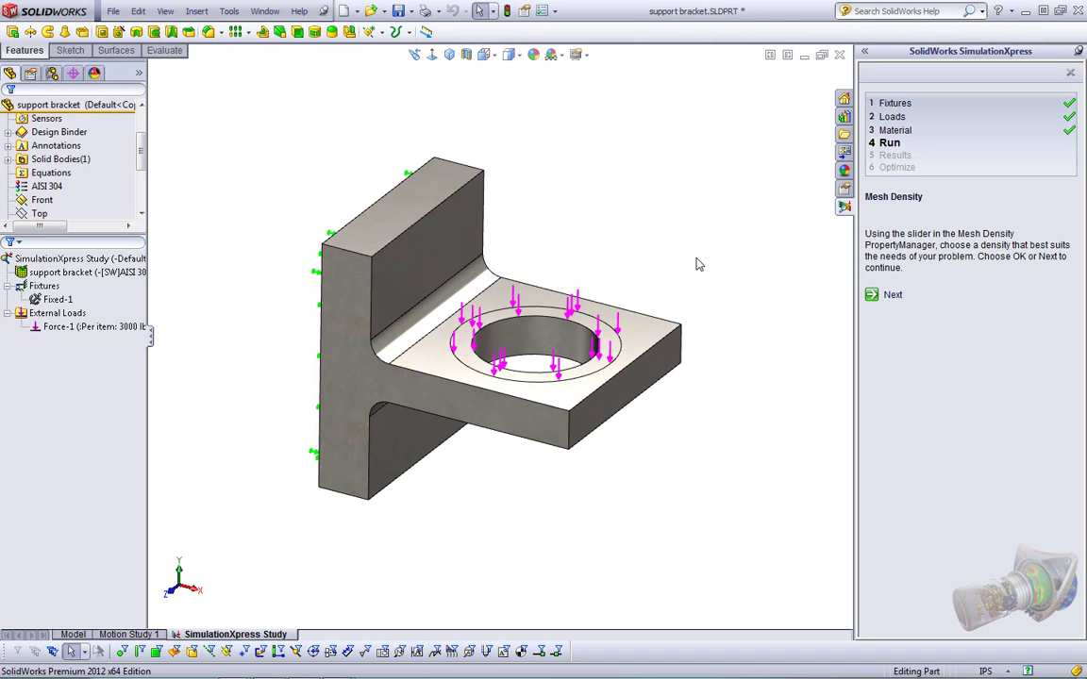
Step: Run the simulation, orbit to inspect the deformed bracket, and stop the animation
click(889, 297)
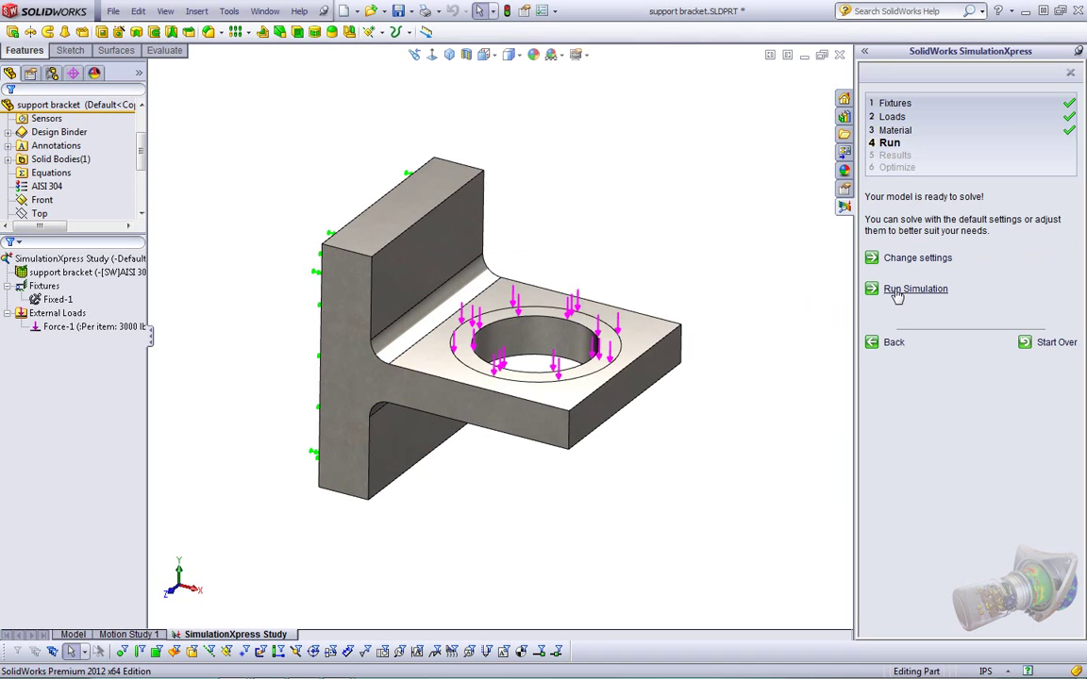
click(896, 290)
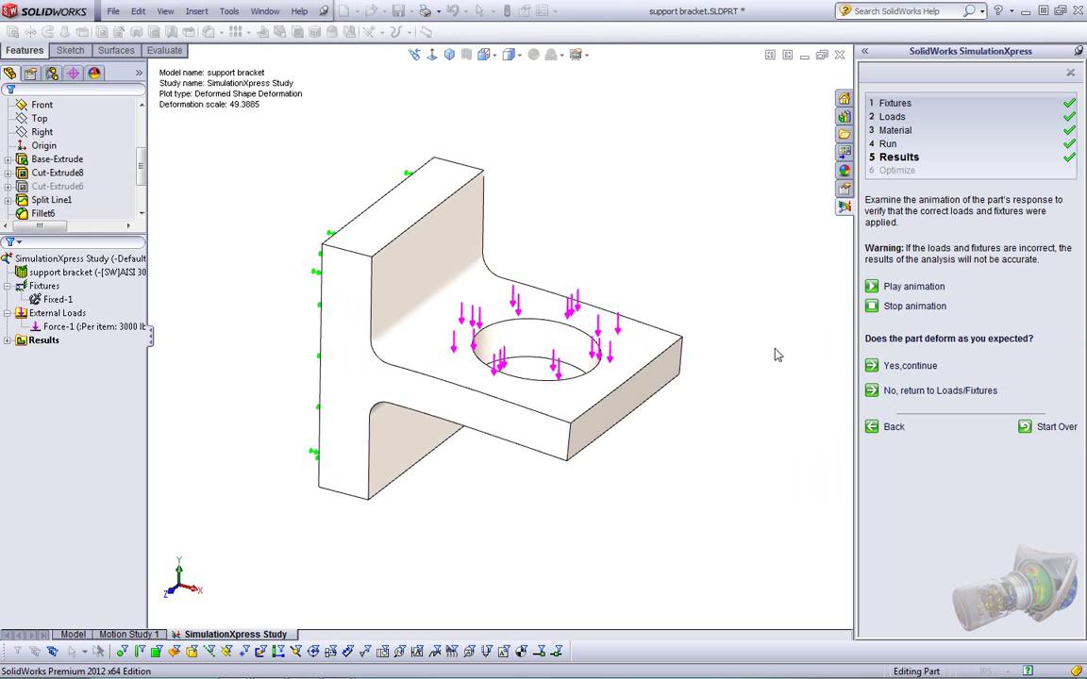
middle_drag(776, 352, 823, 305)
middle_drag(715, 367, 696, 403)
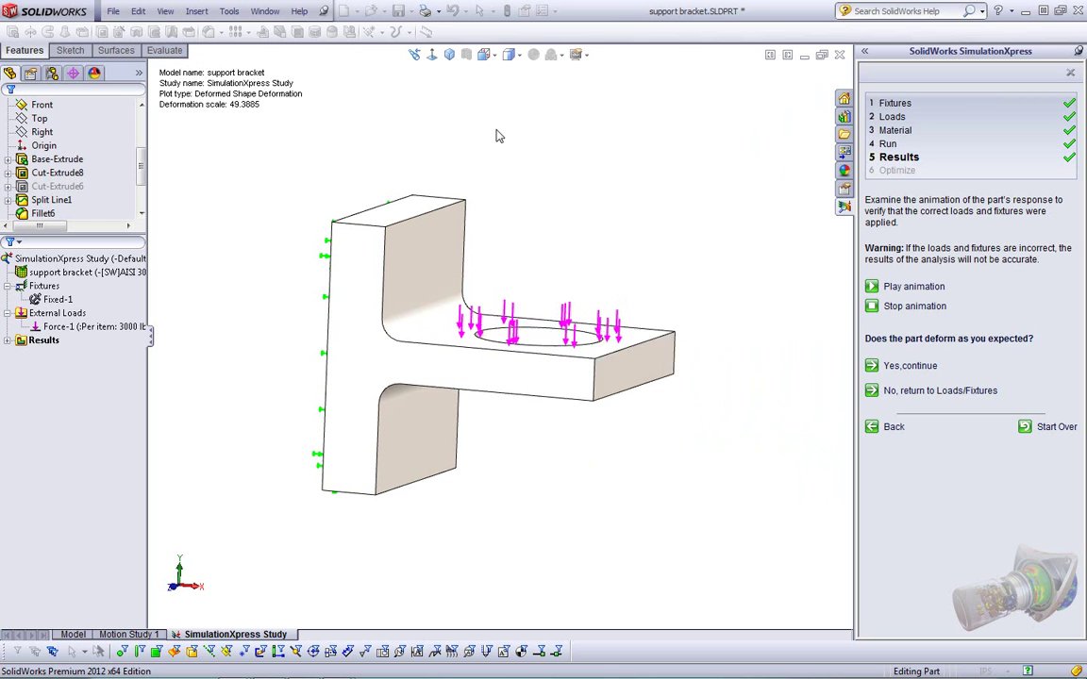
click(900, 306)
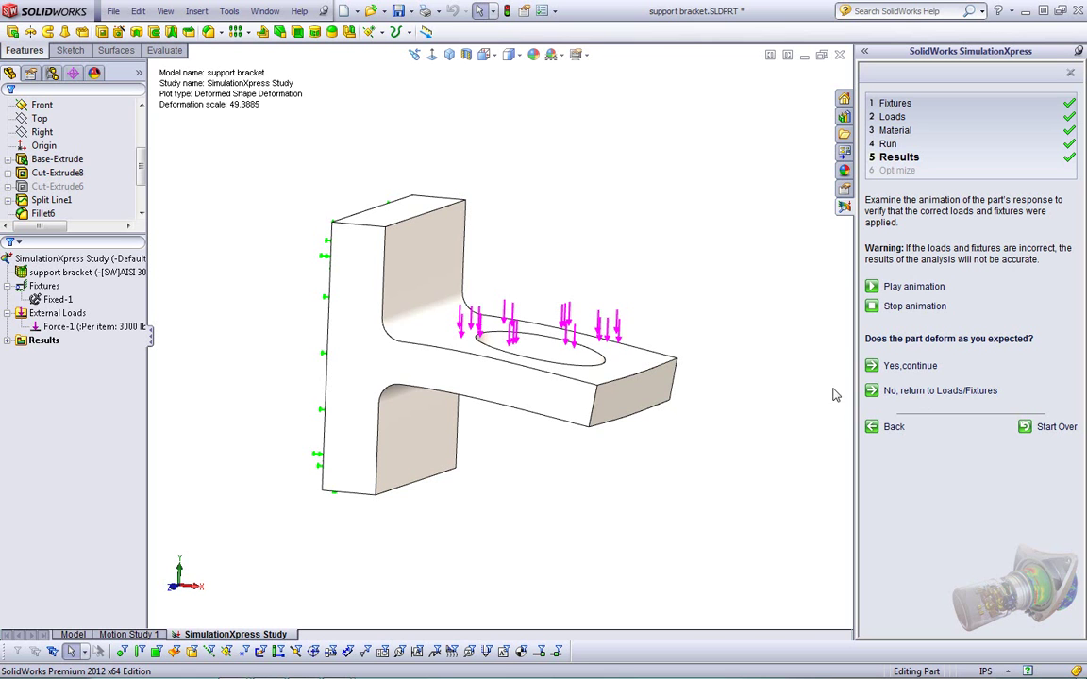
Step: Move the Max/Min labels clear of the model and highlight regions below FOS 2.5
click(908, 366)
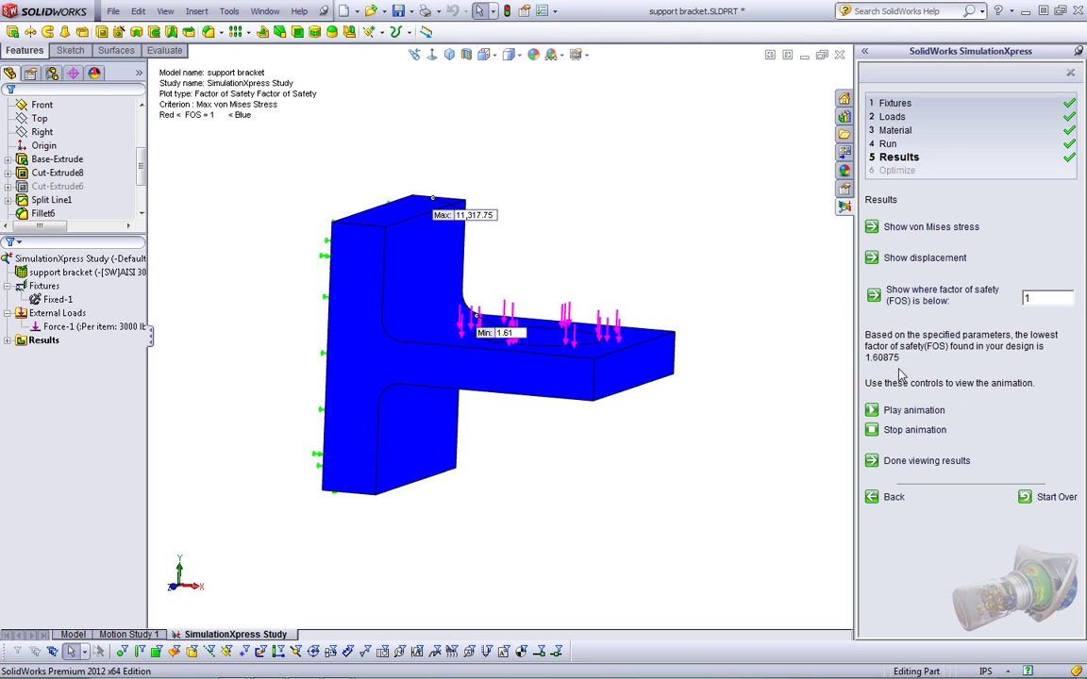
middle_drag(623, 214, 672, 257)
drag(490, 197, 562, 129)
drag(527, 320, 683, 234)
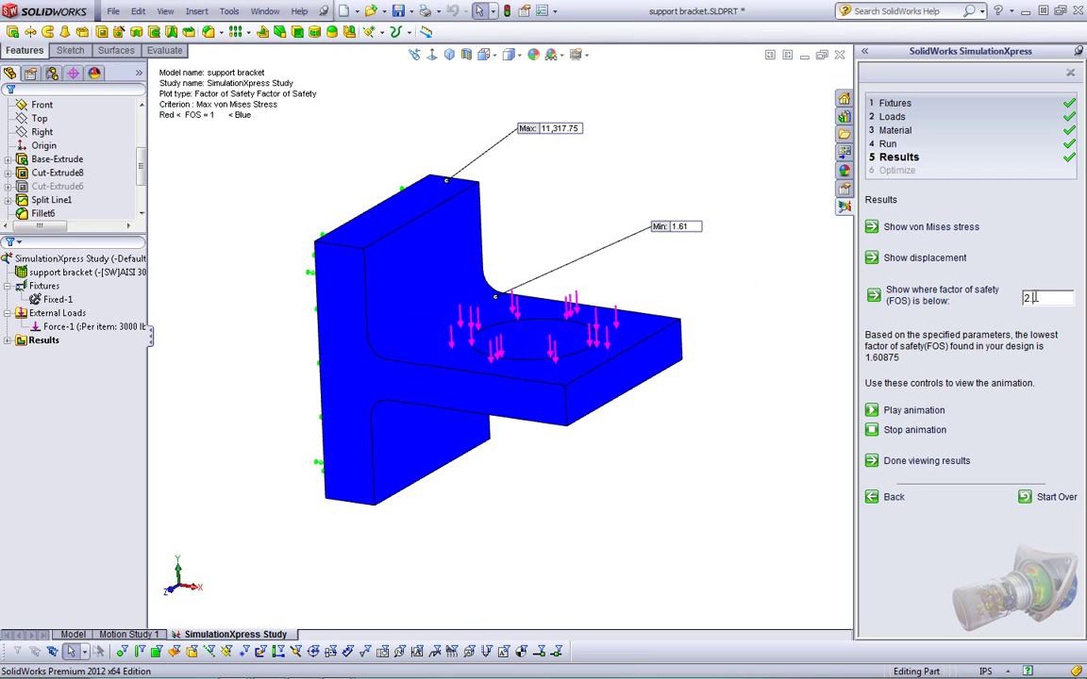
key(Return)
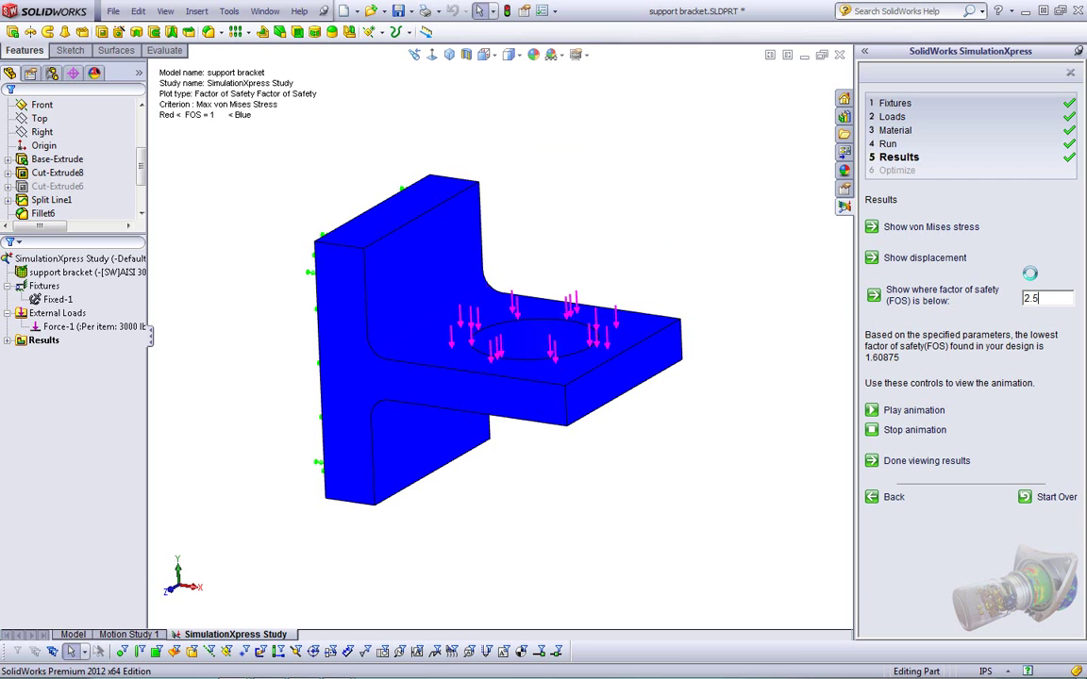
middle_drag(735, 237, 604, 347)
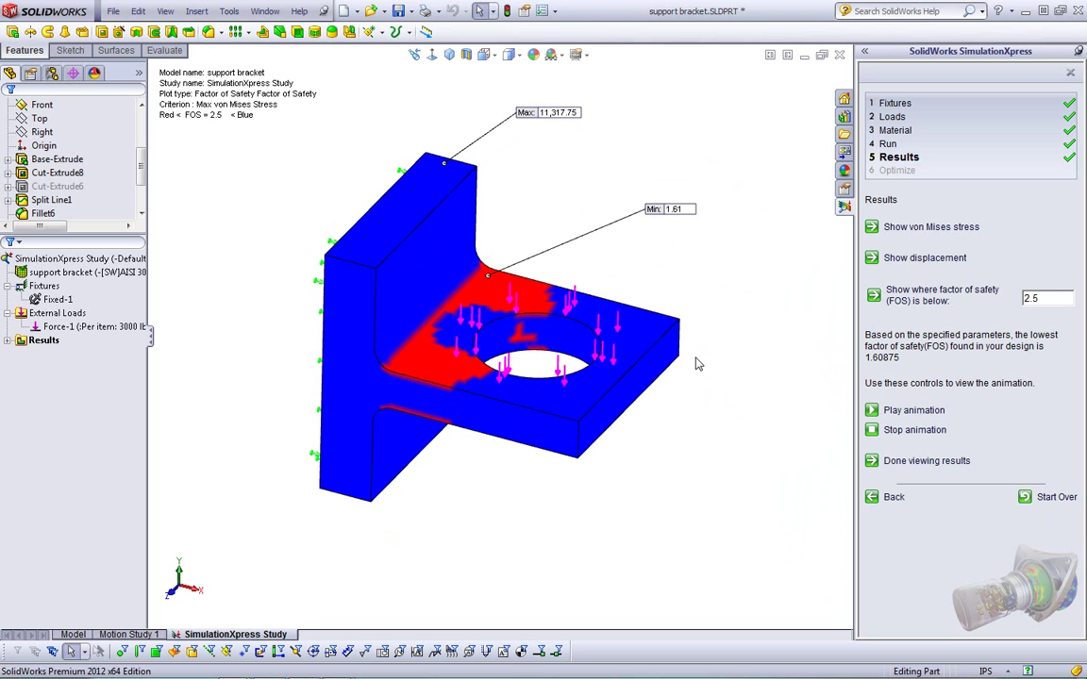
click(901, 228)
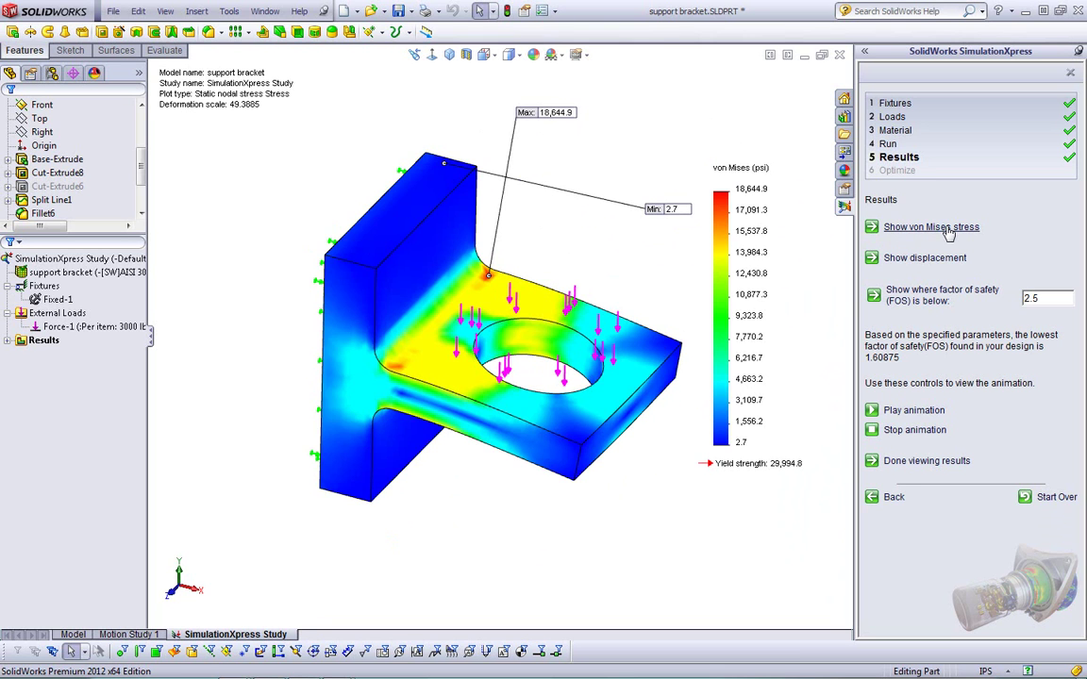
middle_drag(604, 285, 472, 283)
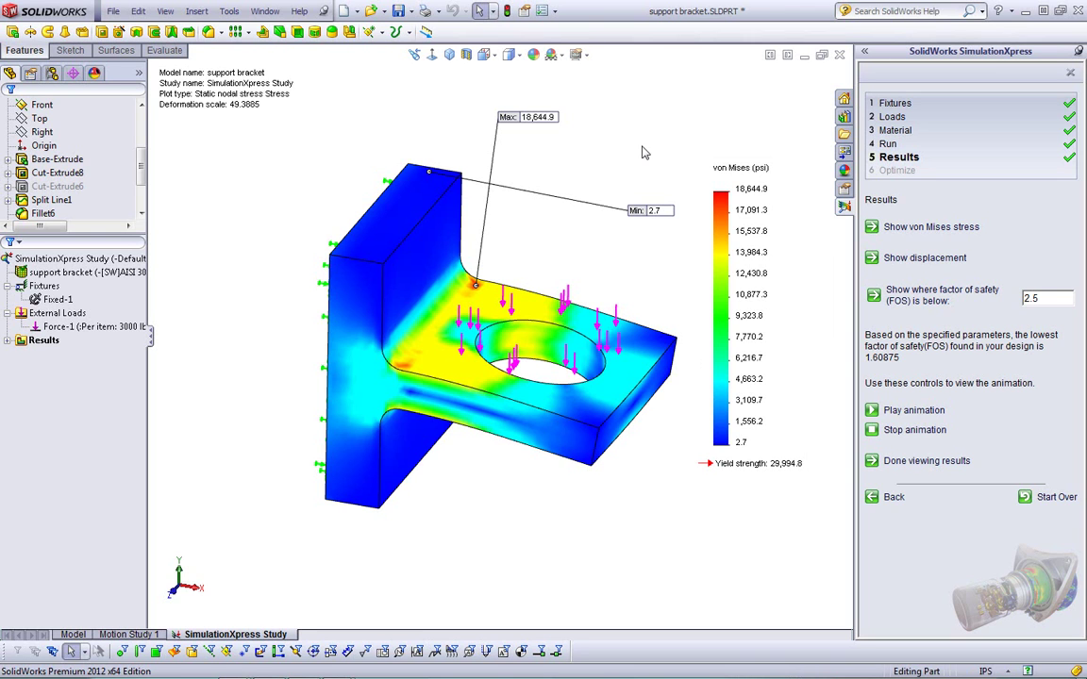
click(911, 409)
Step: Generate the Word report 'support bracket-SimulationXpress Study-1' without a header logo
click(894, 462)
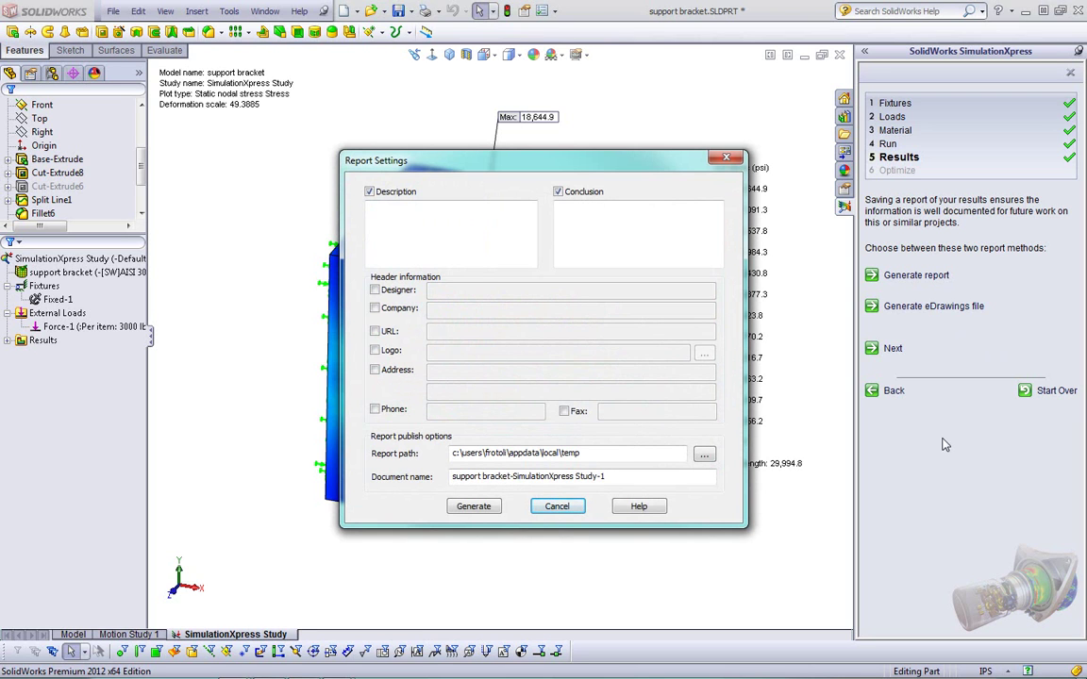
click(564, 221)
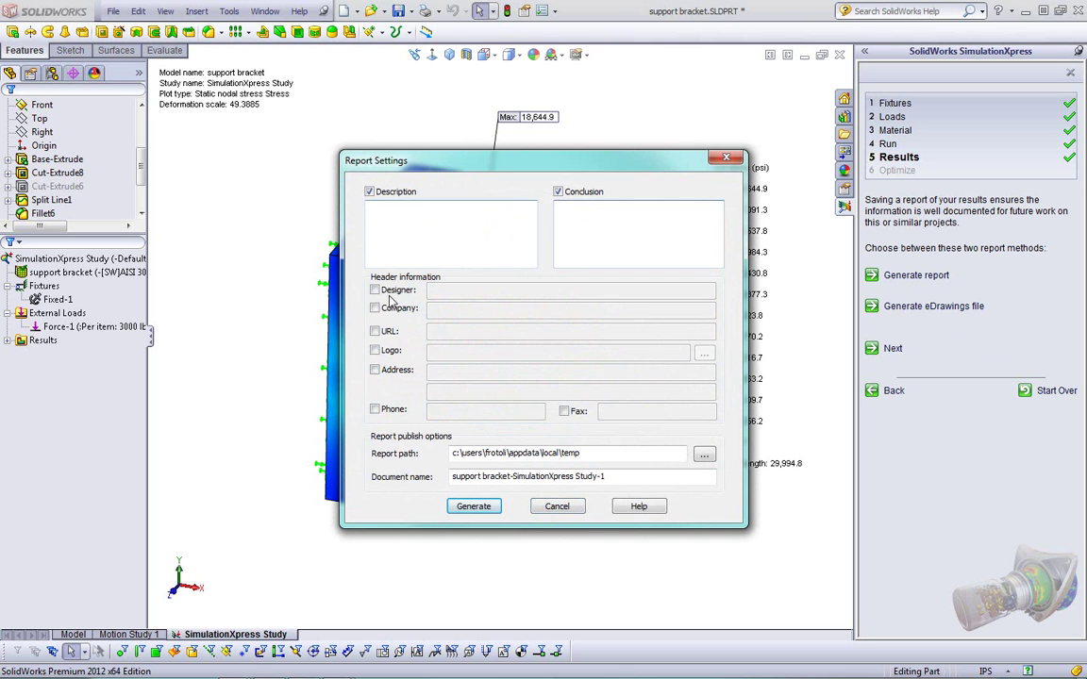
click(374, 351)
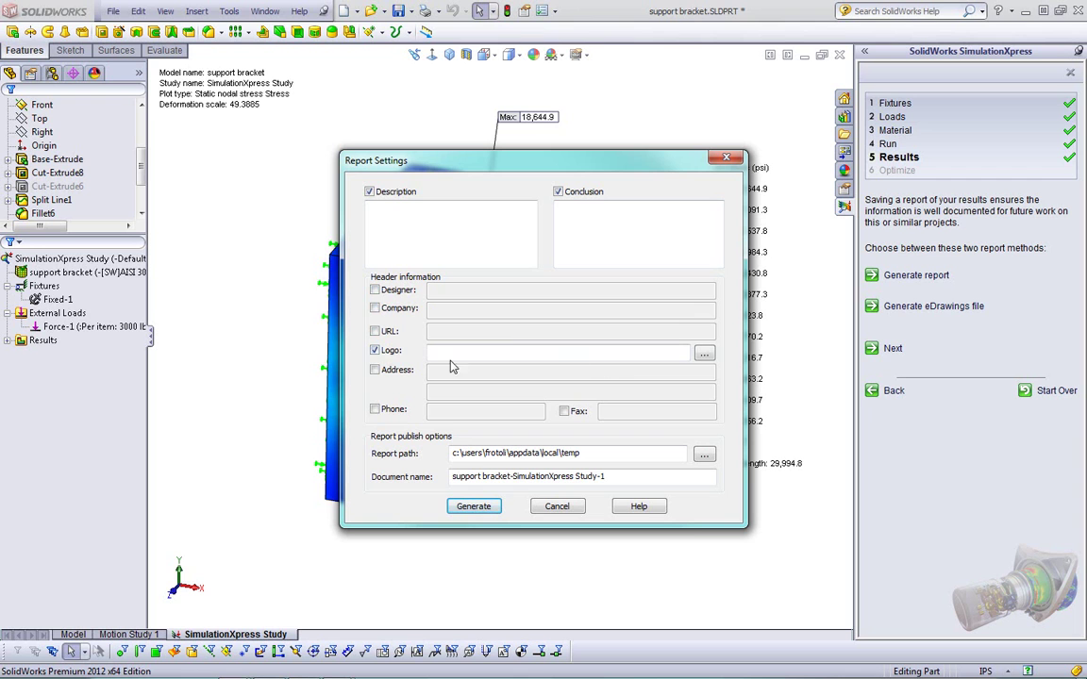
click(375, 351)
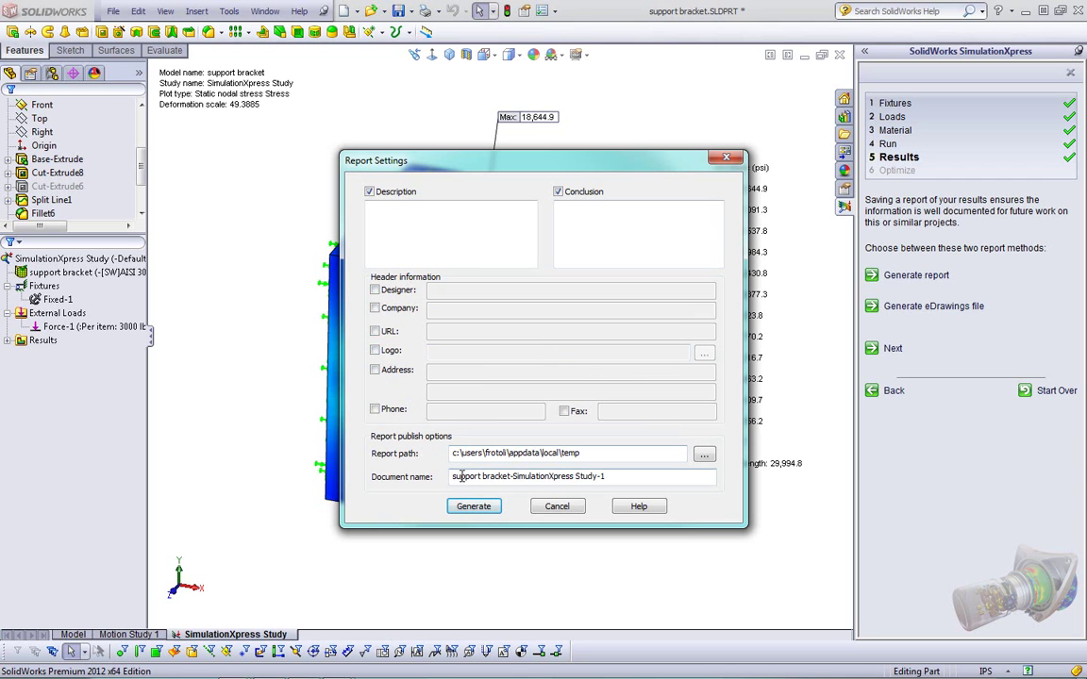
click(483, 506)
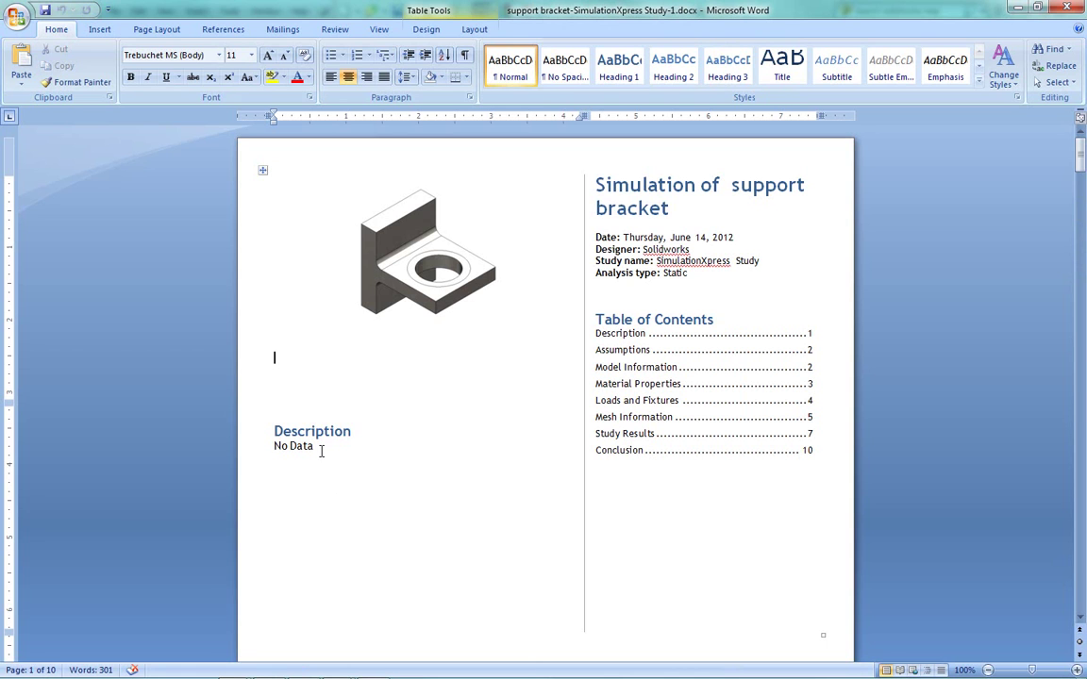
Step: Change Description from 'No Data' to 'Bracket for Webinar' and replace 'Solidworks' with the designer's name
drag(319, 449, 273, 447)
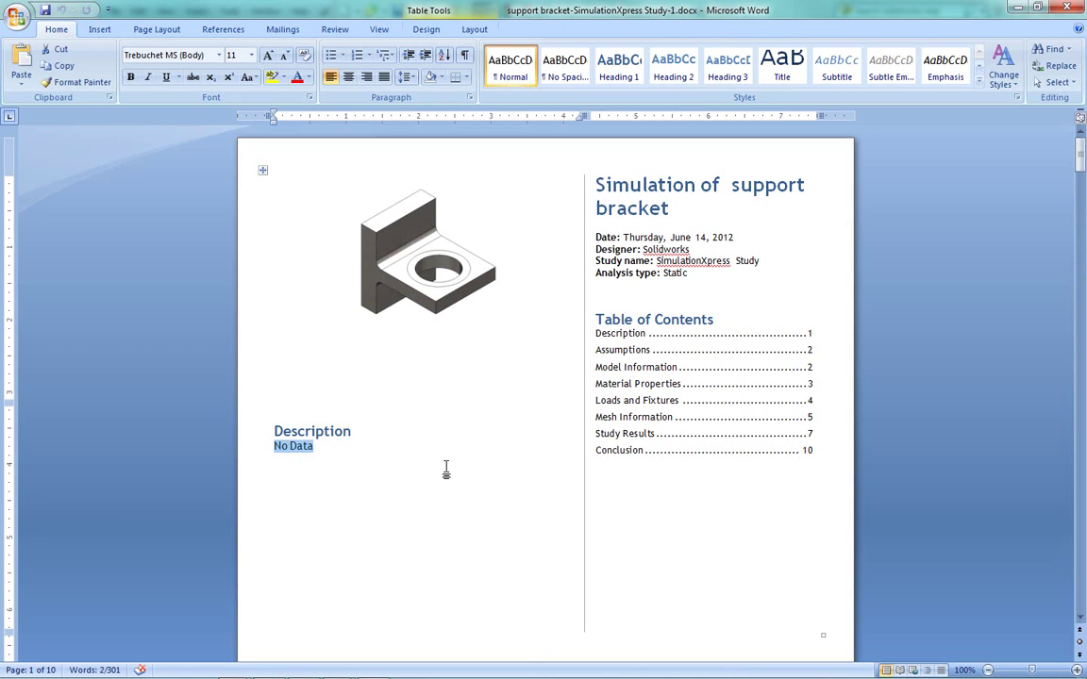
text(Bra)
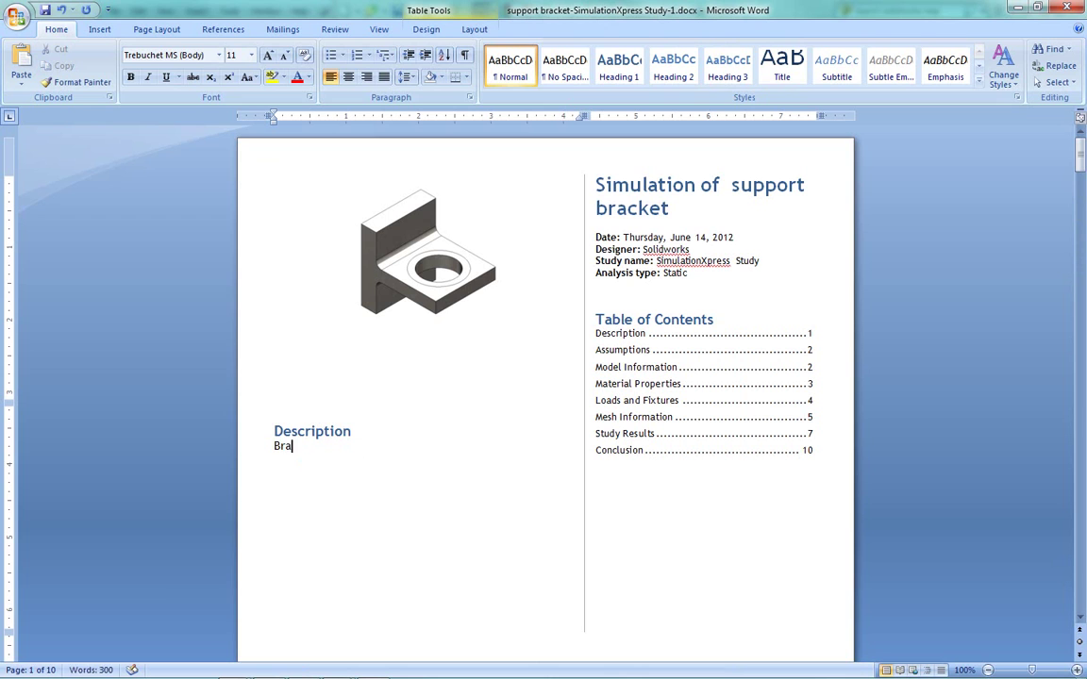
text(cket for Webinar)
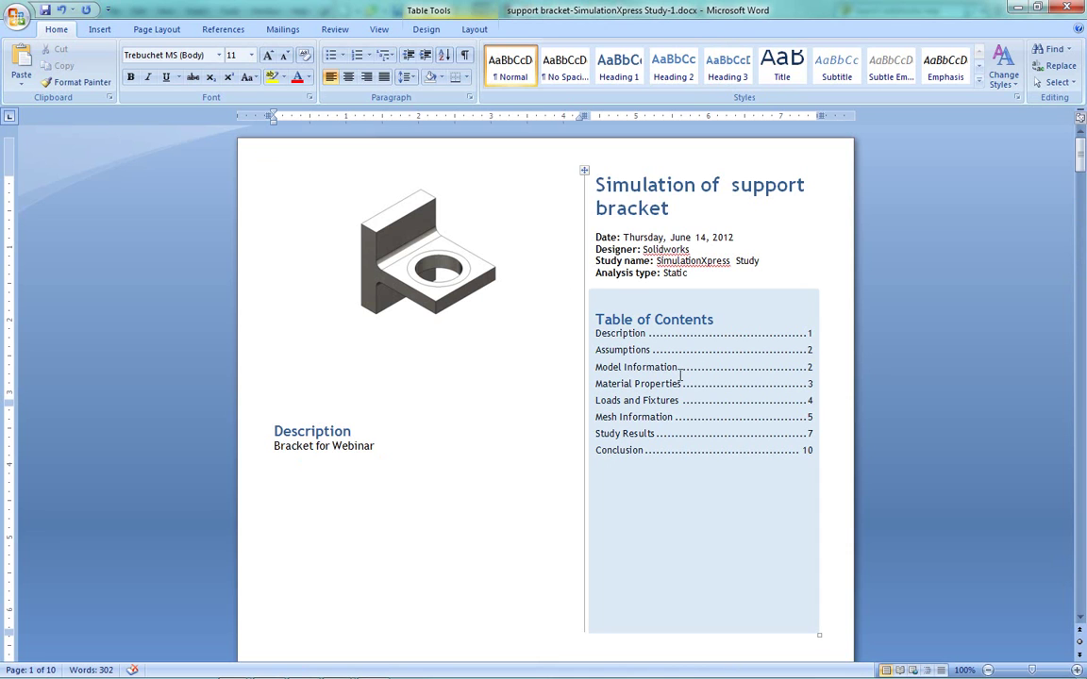
double_click(655, 249)
text(Franc)
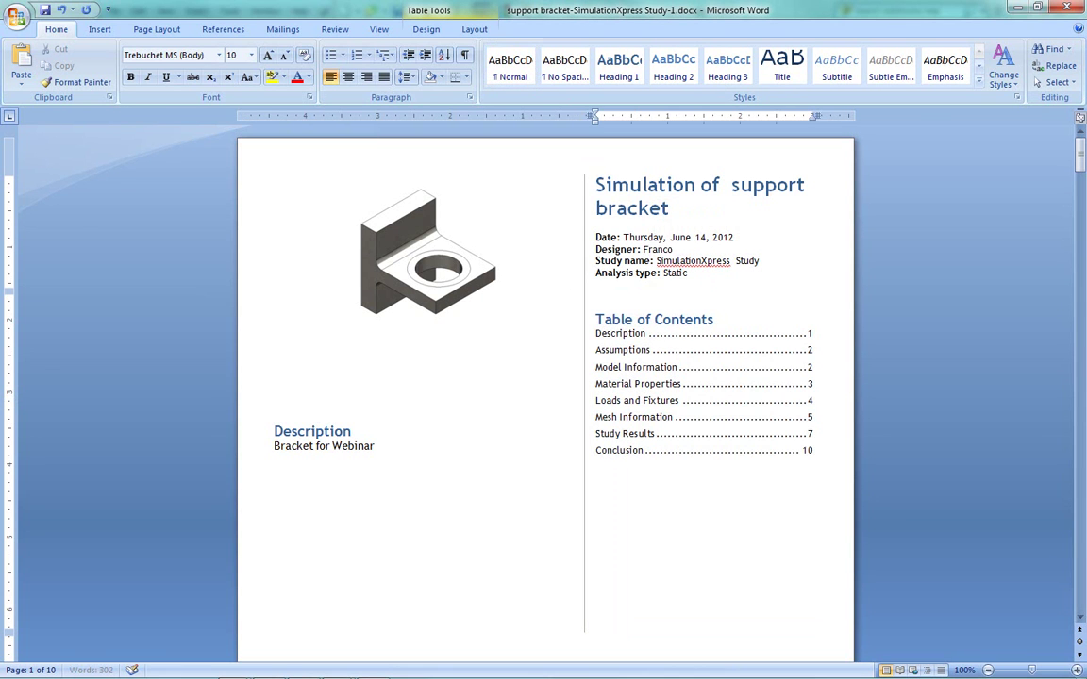
text(o Rotyoll)
key(BackSpace)
key(BackSpace)
key(BackSpace)
key(BackSpace)
text(oli)
click(773, 318)
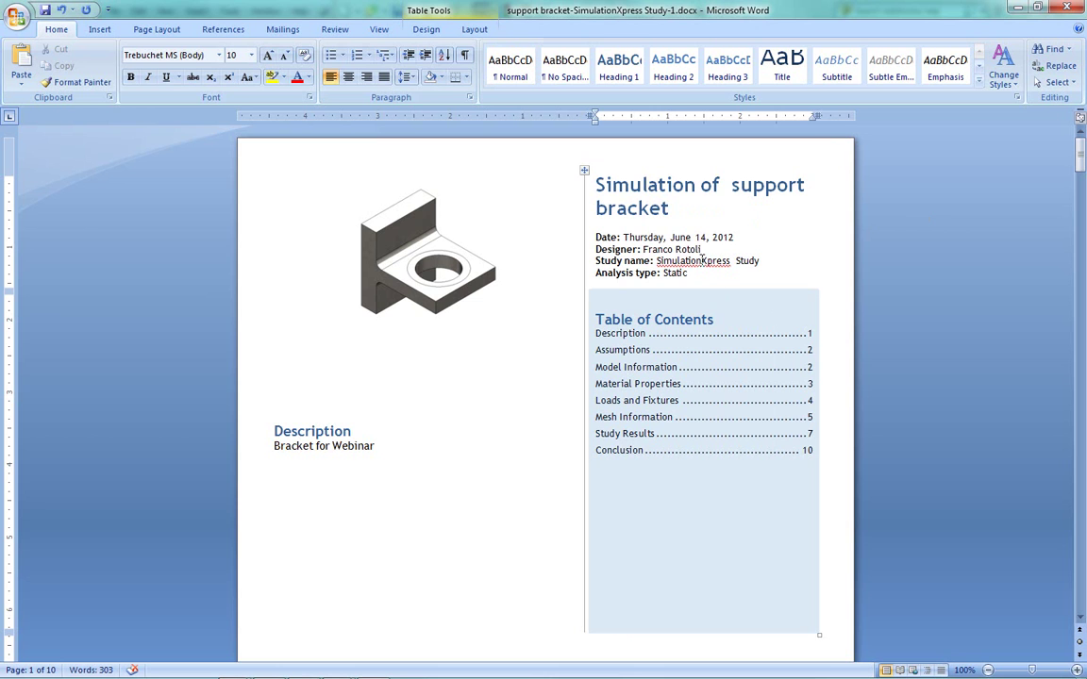
Step: Scroll to the model information and select the mass, volume, density, weight and file path values
scroll(564, 272, down, 8)
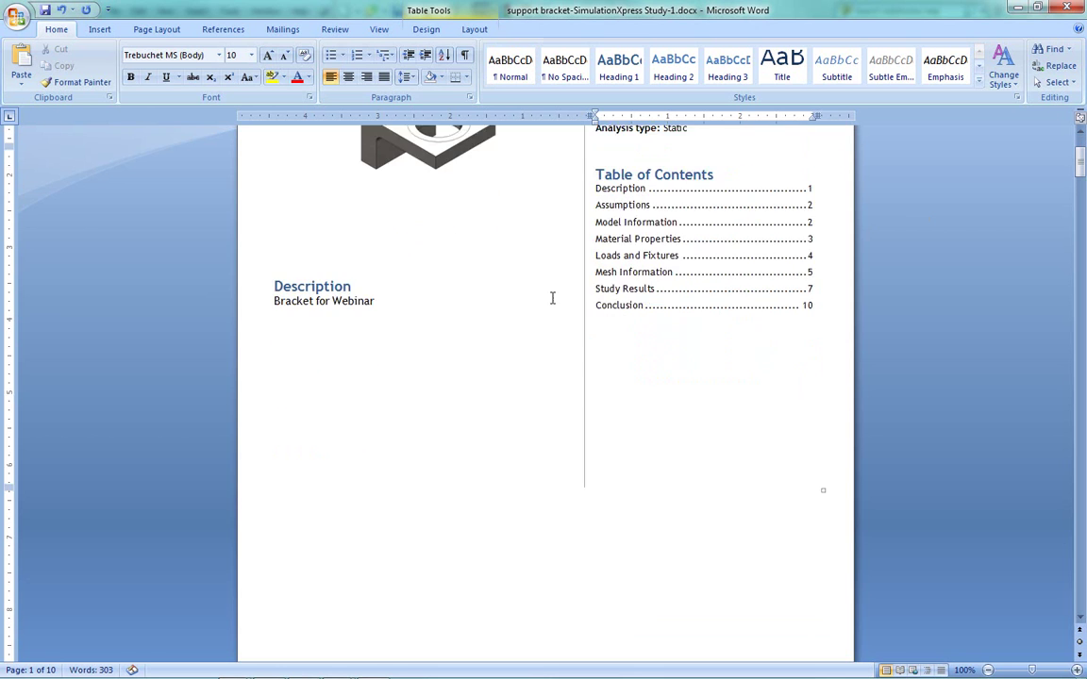
scroll(564, 279, down, 10)
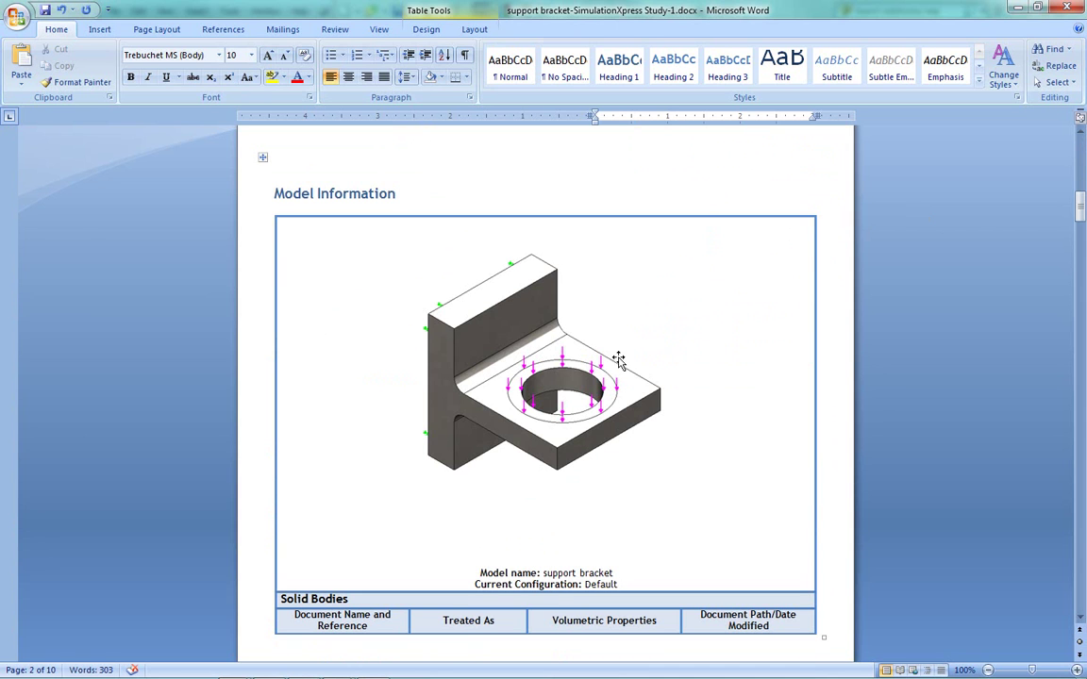
scroll(617, 360, down, 2)
scroll(582, 330, down, 14)
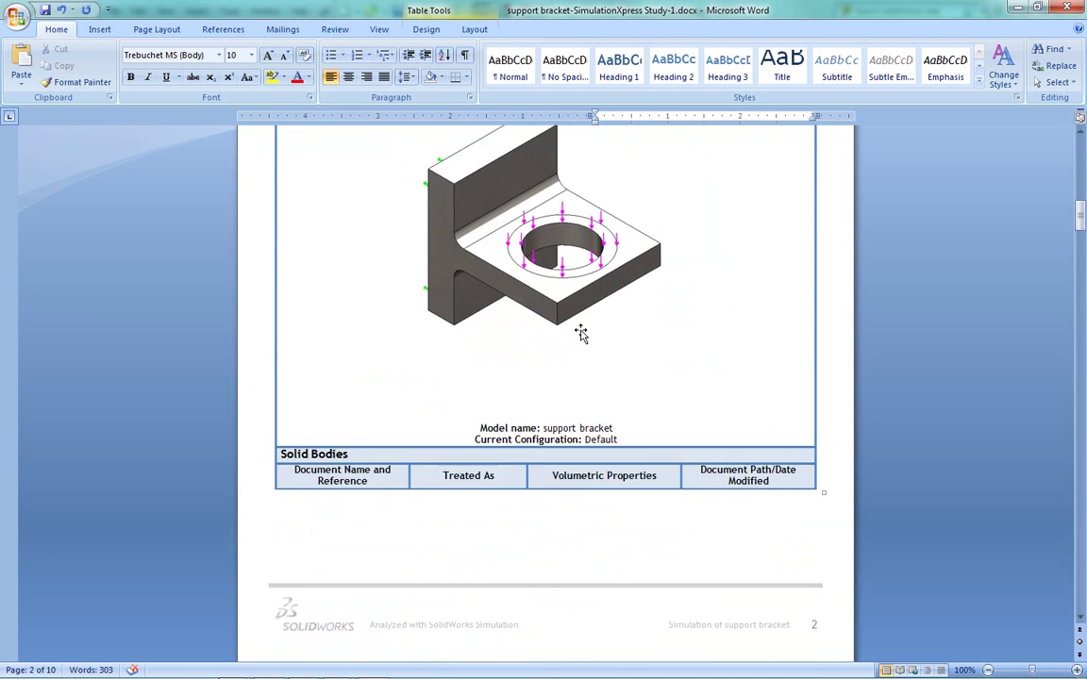
scroll(587, 325, down, 3)
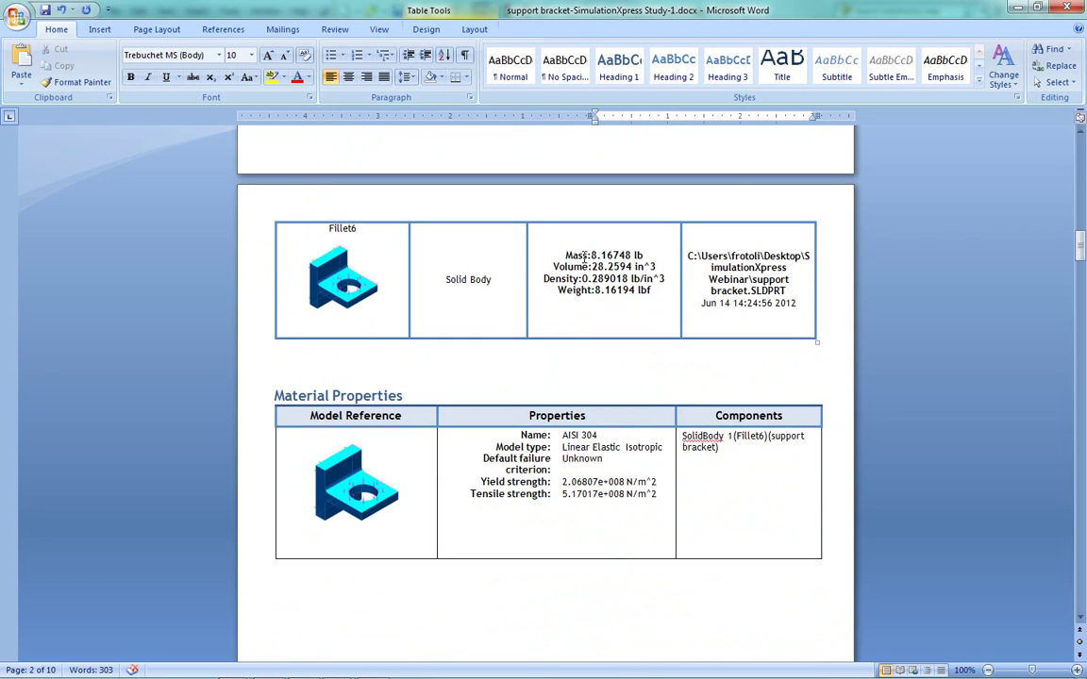
drag(574, 253, 652, 295)
scroll(653, 296, down, 1)
drag(700, 219, 769, 253)
Step: Scroll on to the mesh information and select the Element Size and Tolerance values
scroll(574, 293, down, 5)
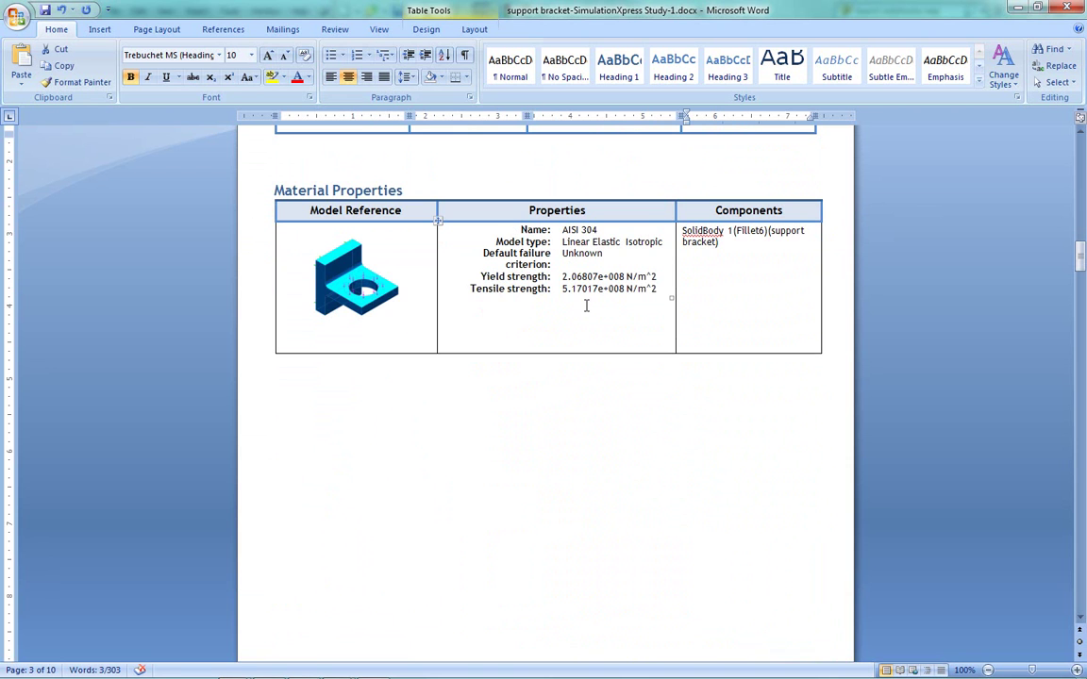
scroll(586, 306, down, 13)
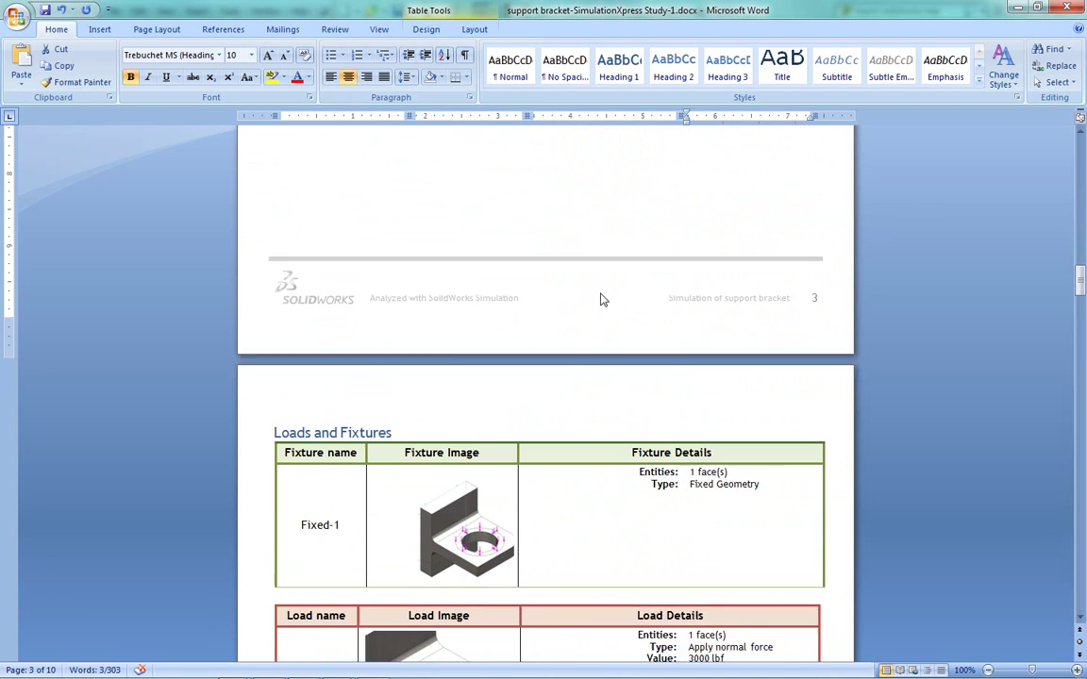
scroll(603, 300, down, 6)
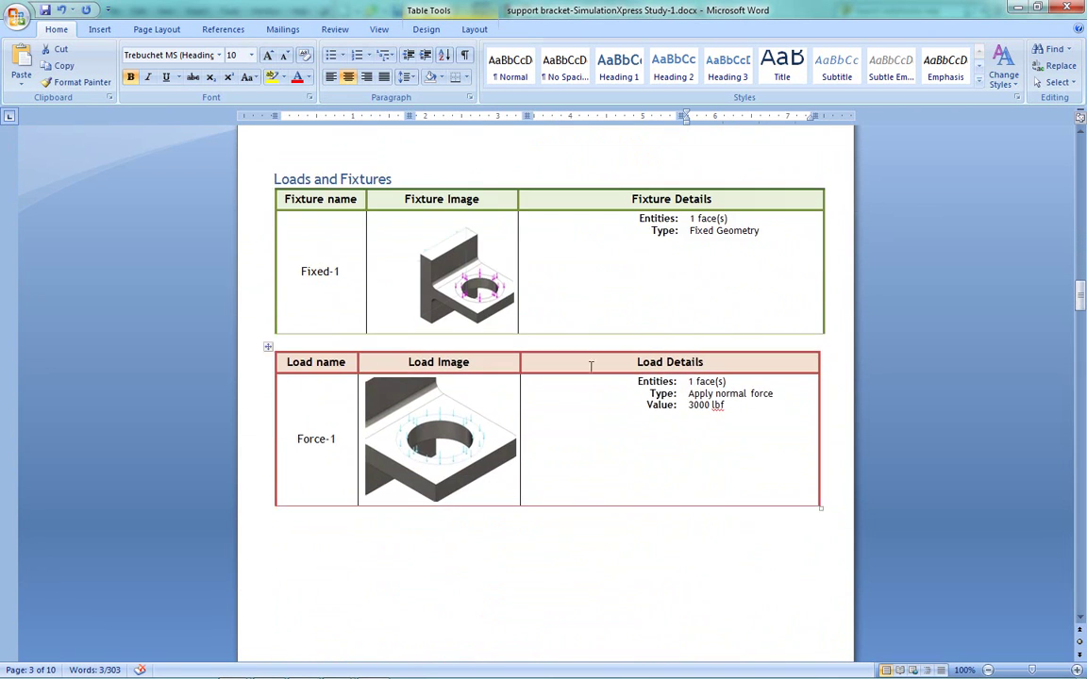
scroll(593, 366, down, 15)
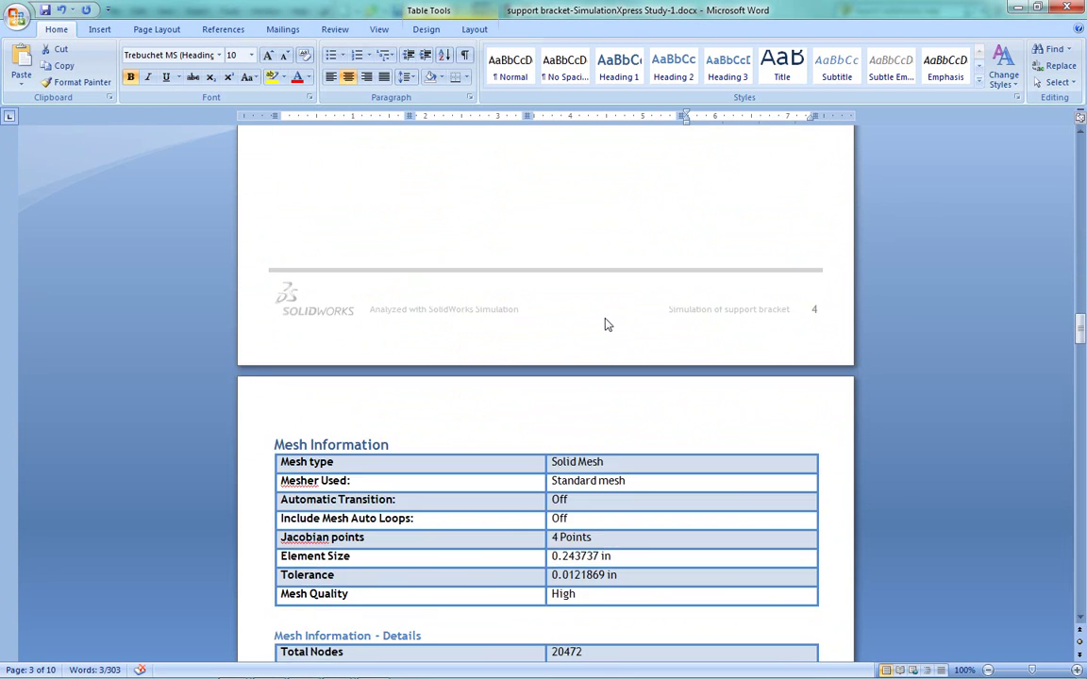
scroll(607, 325, down, 5)
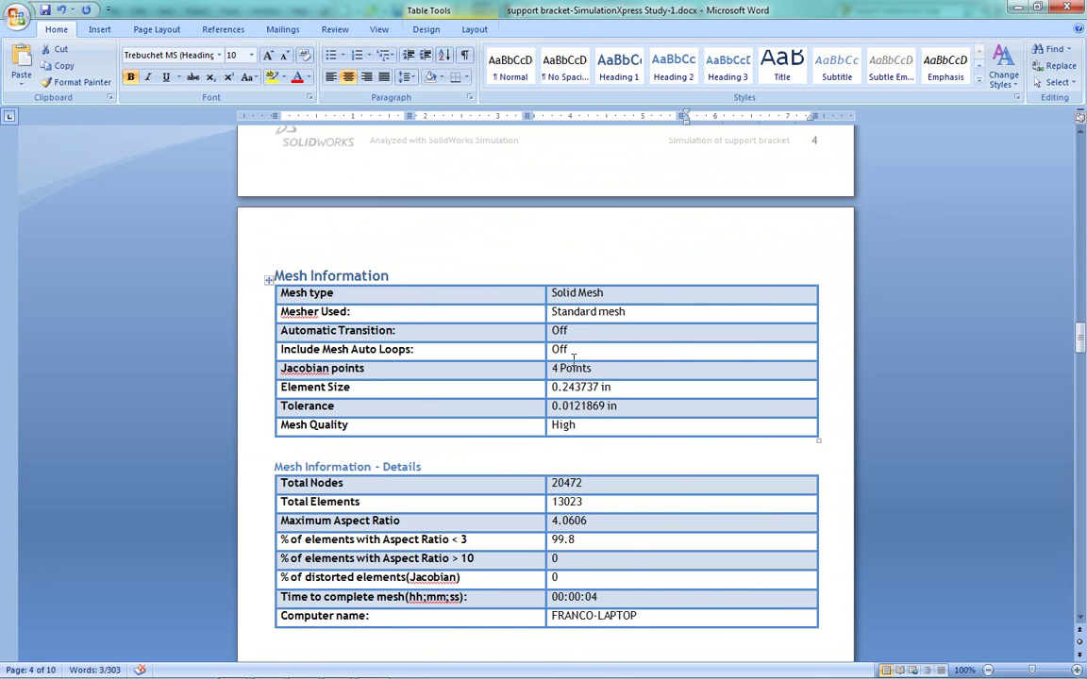
drag(564, 387, 551, 426)
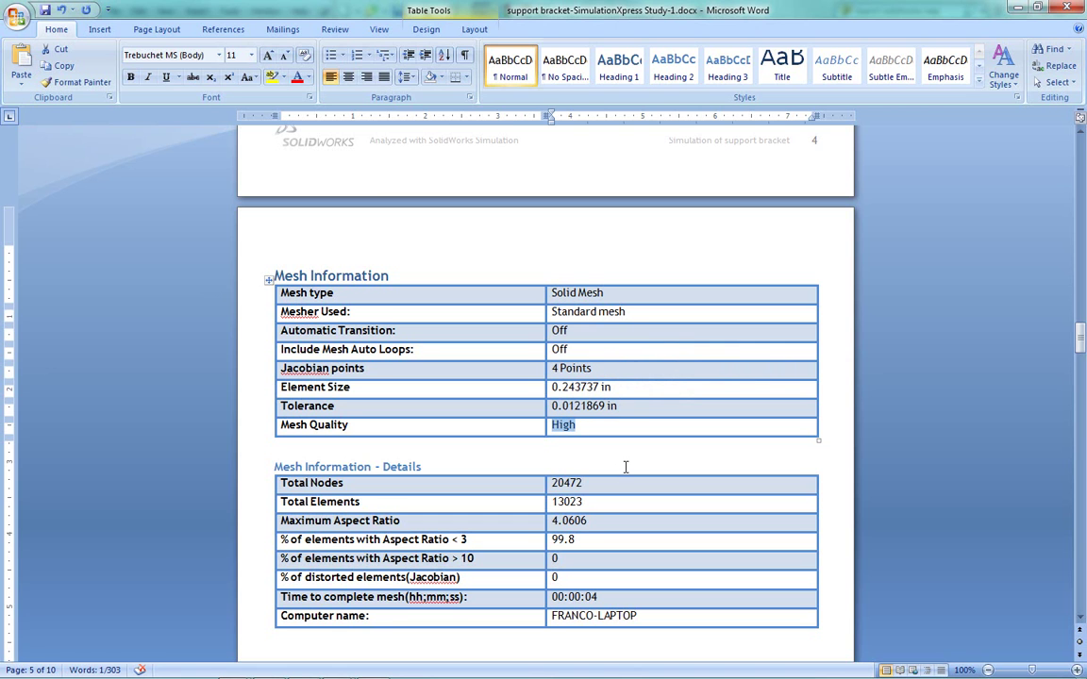
Step: Scroll through the results until the Factor of Safety plot on page 9 appears
scroll(626, 467, down, 3)
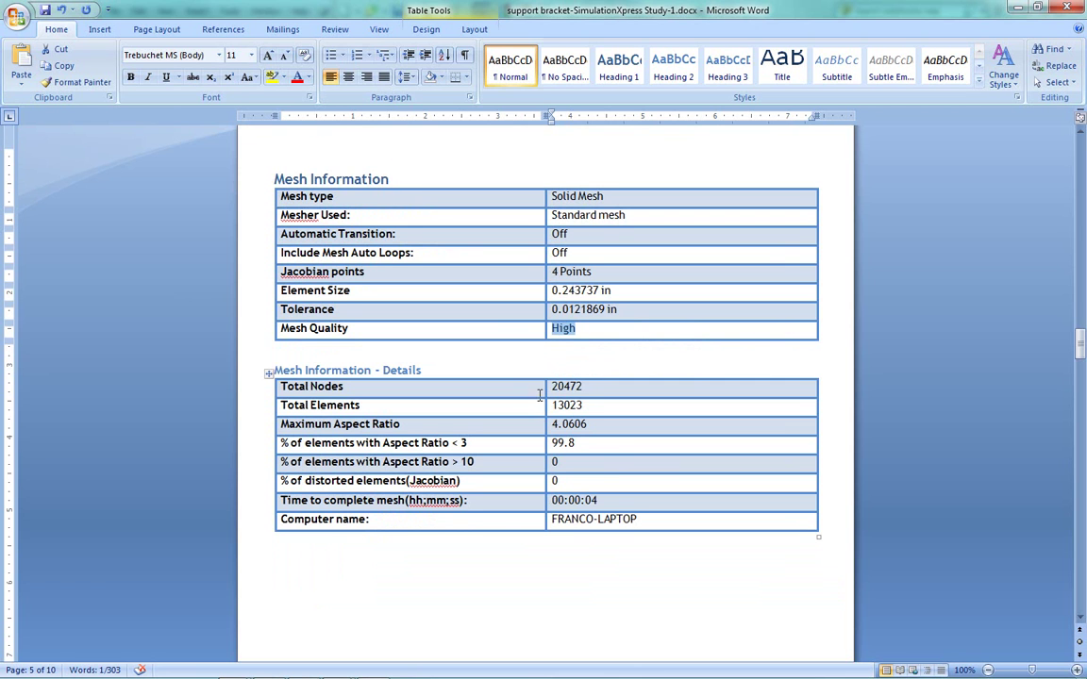
scroll(543, 388, down, 6)
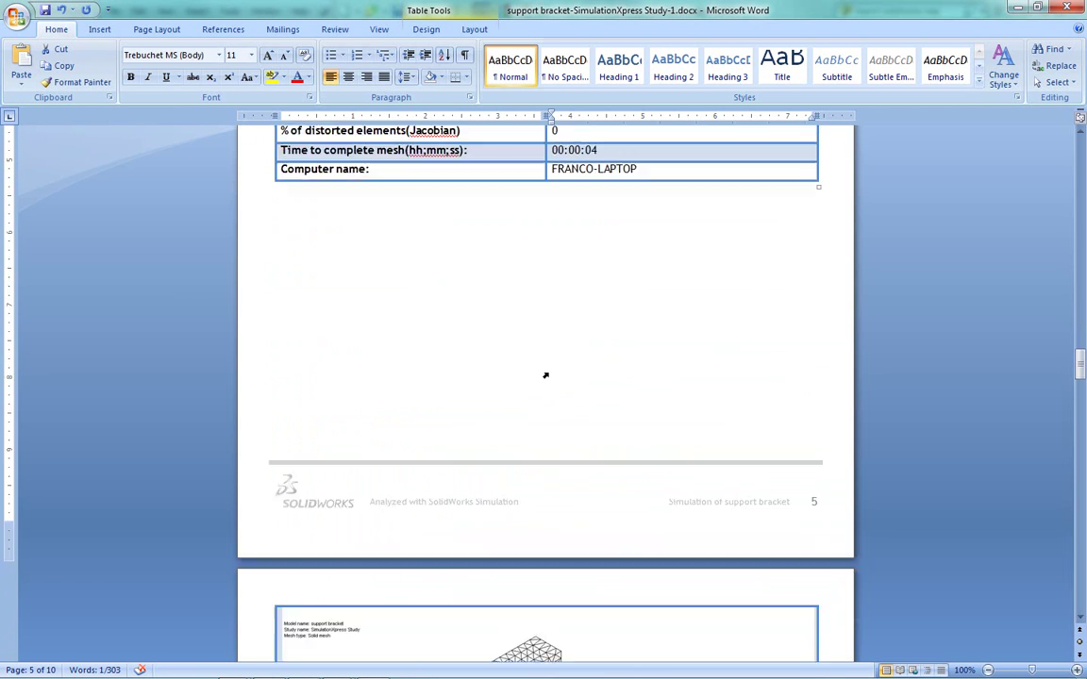
scroll(545, 376, down, 8)
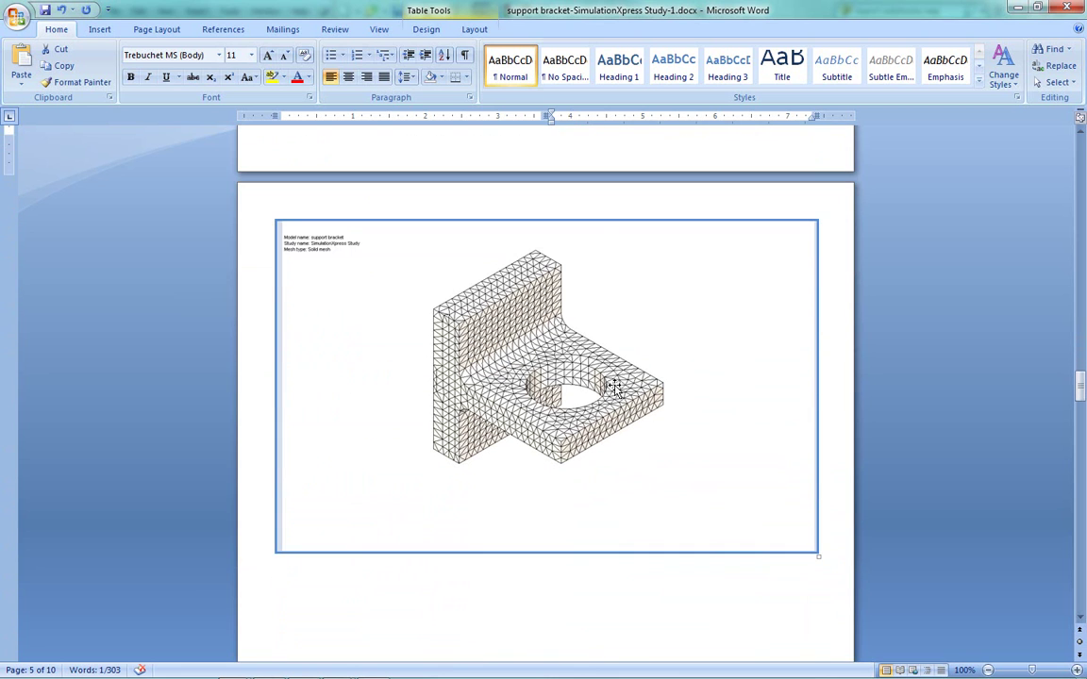
scroll(682, 403, down, 10)
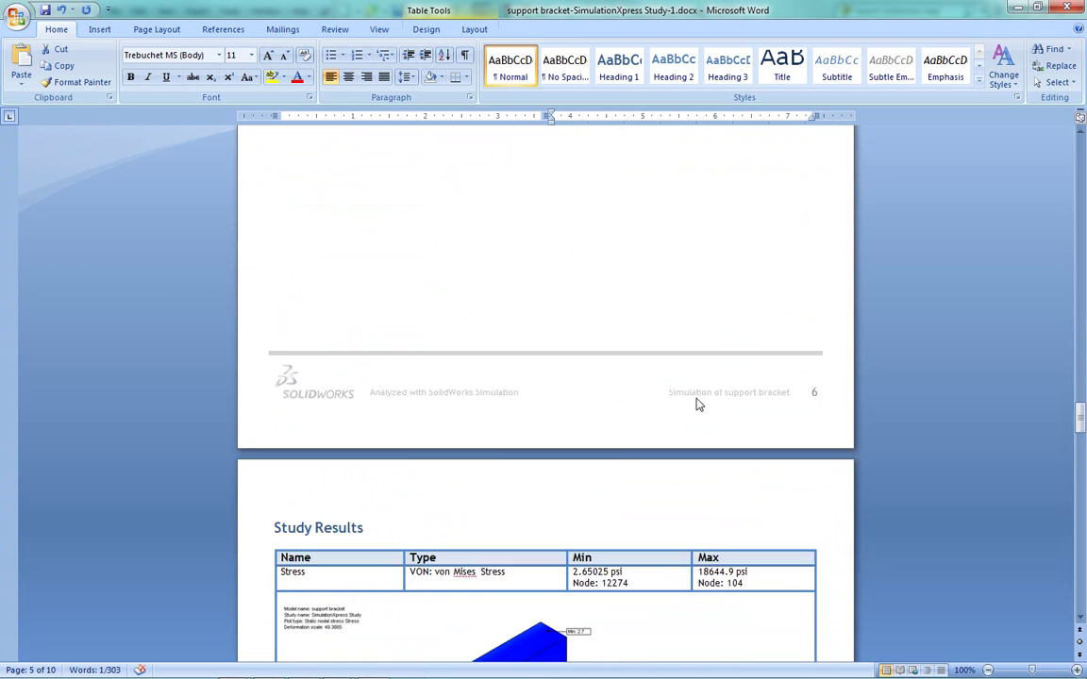
scroll(708, 366, down, 8)
scroll(683, 392, down, 12)
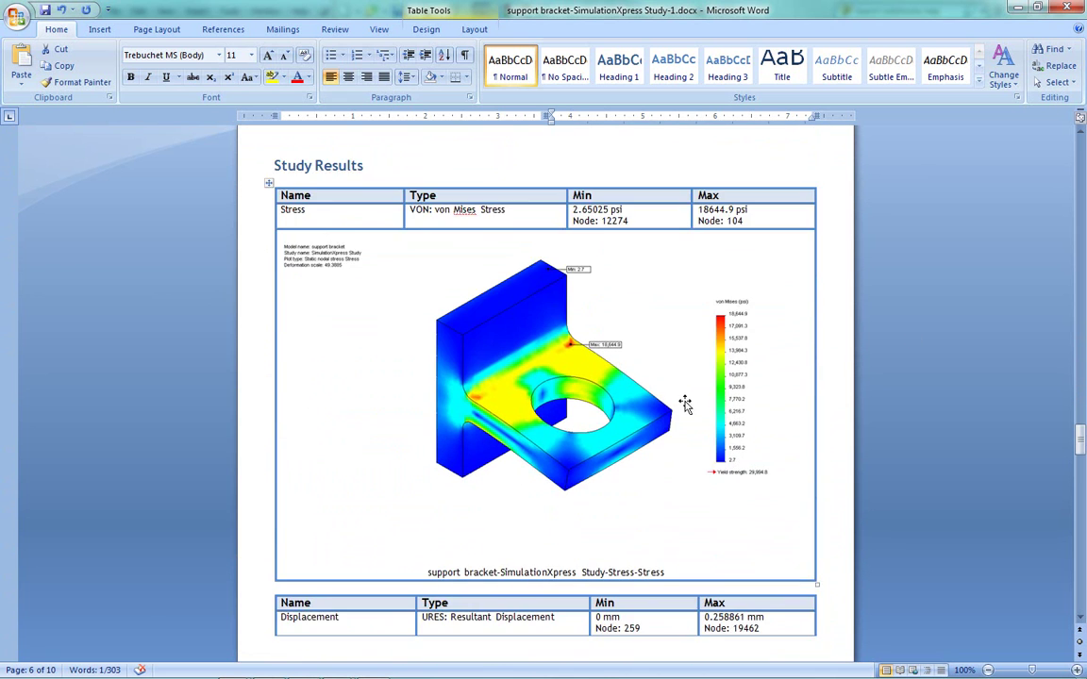
scroll(703, 410, down, 8)
scroll(717, 396, down, 12)
scroll(743, 400, down, 2)
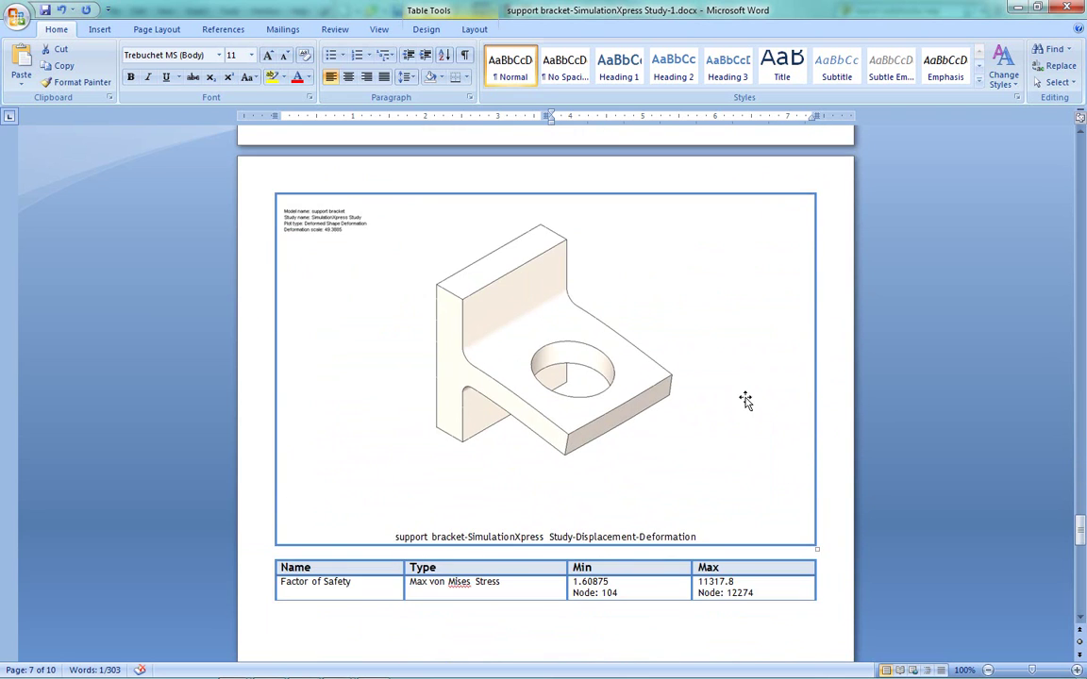
scroll(745, 400, down, 10)
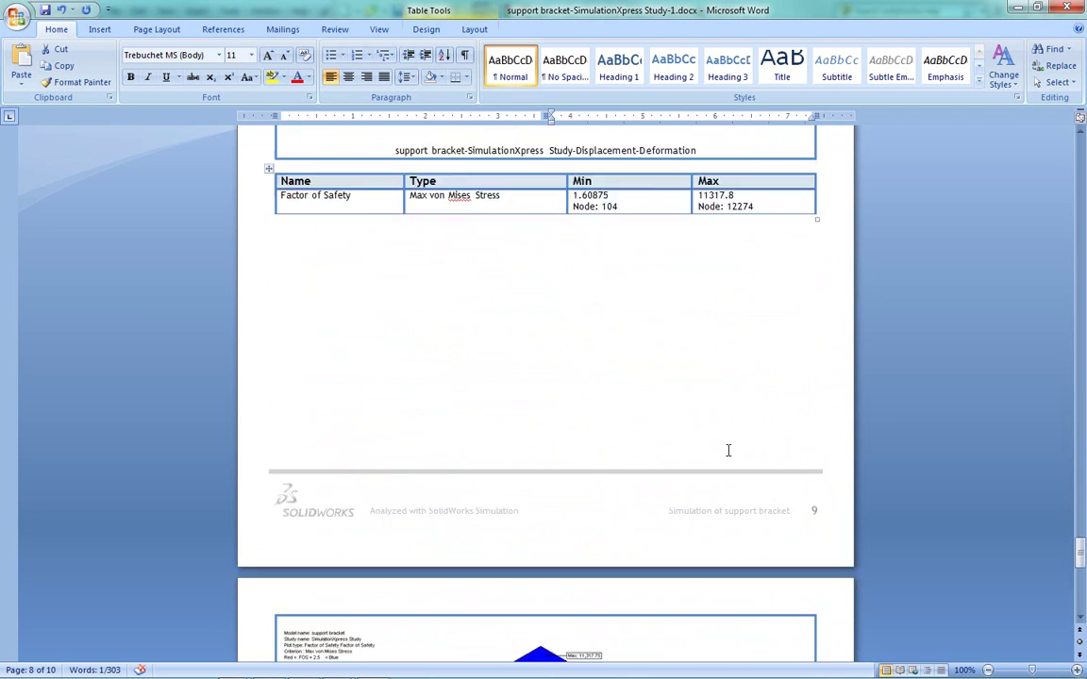
scroll(717, 478, down, 5)
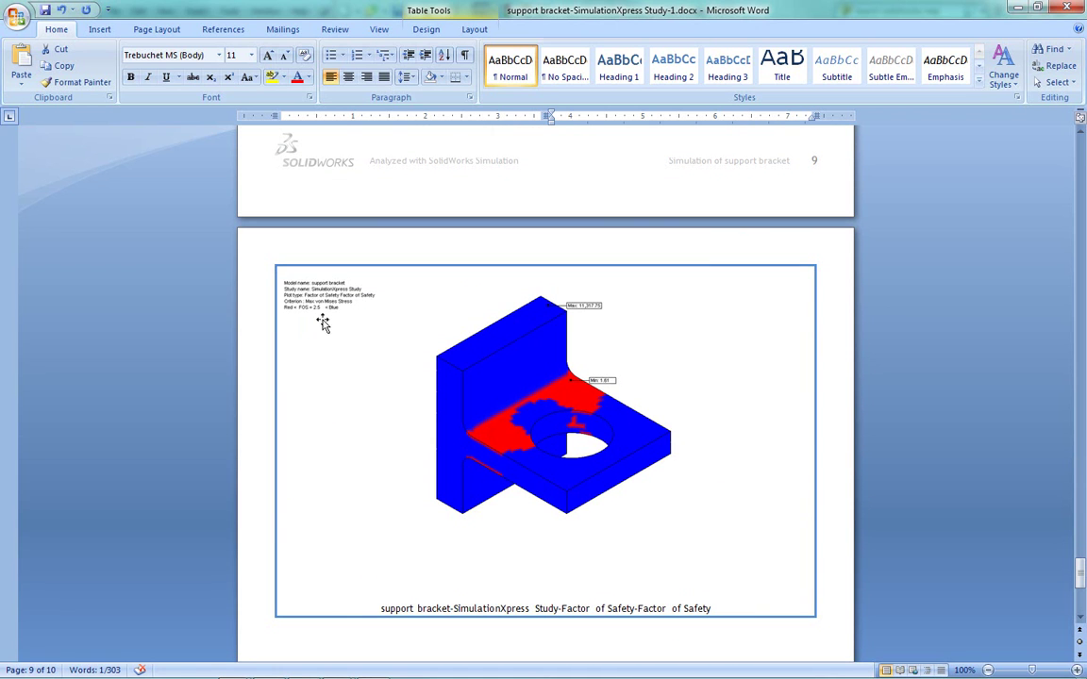
Step: Check the Factor of Safety plot and the empty Conclusion section, then close the Word report
click(282, 311)
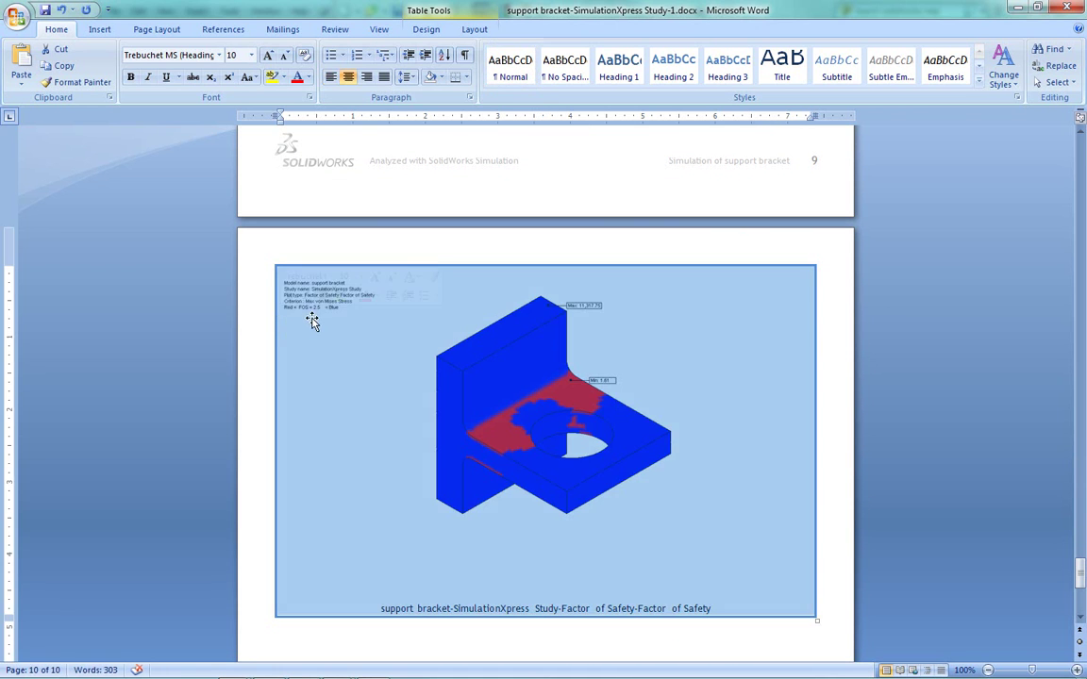
click(354, 273)
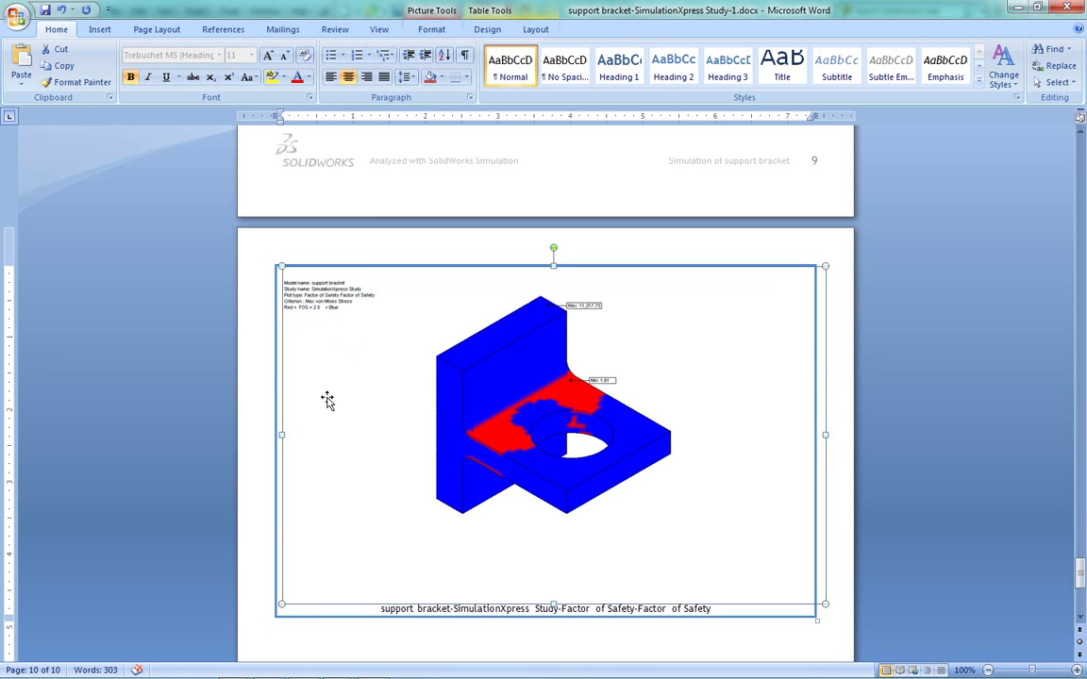
scroll(369, 432, down, 7)
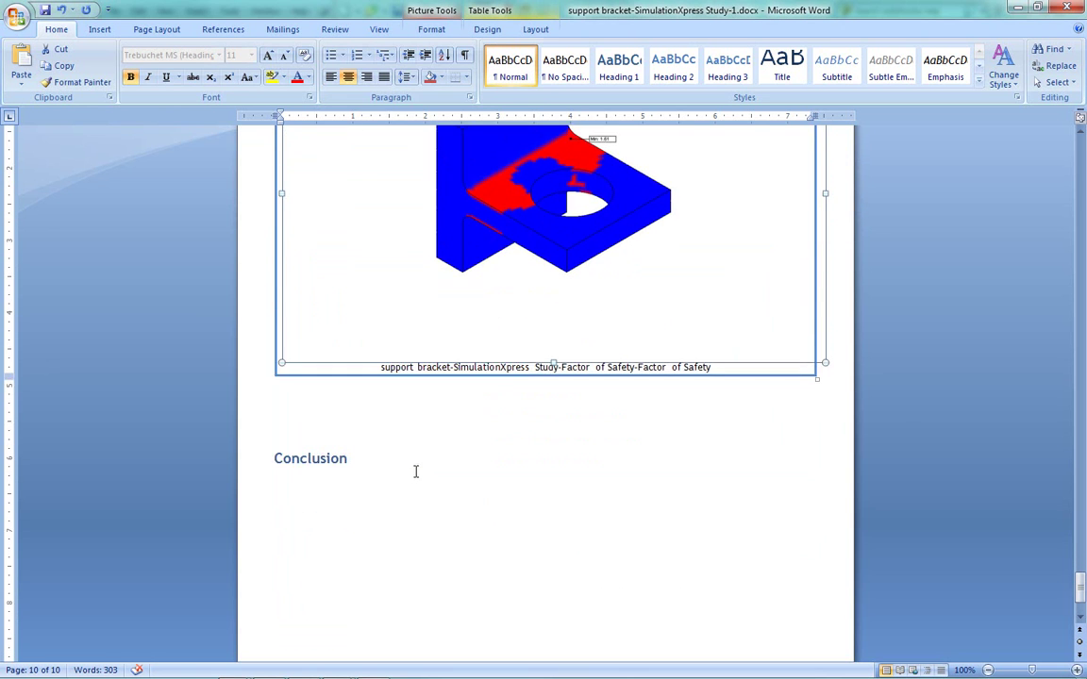
click(415, 394)
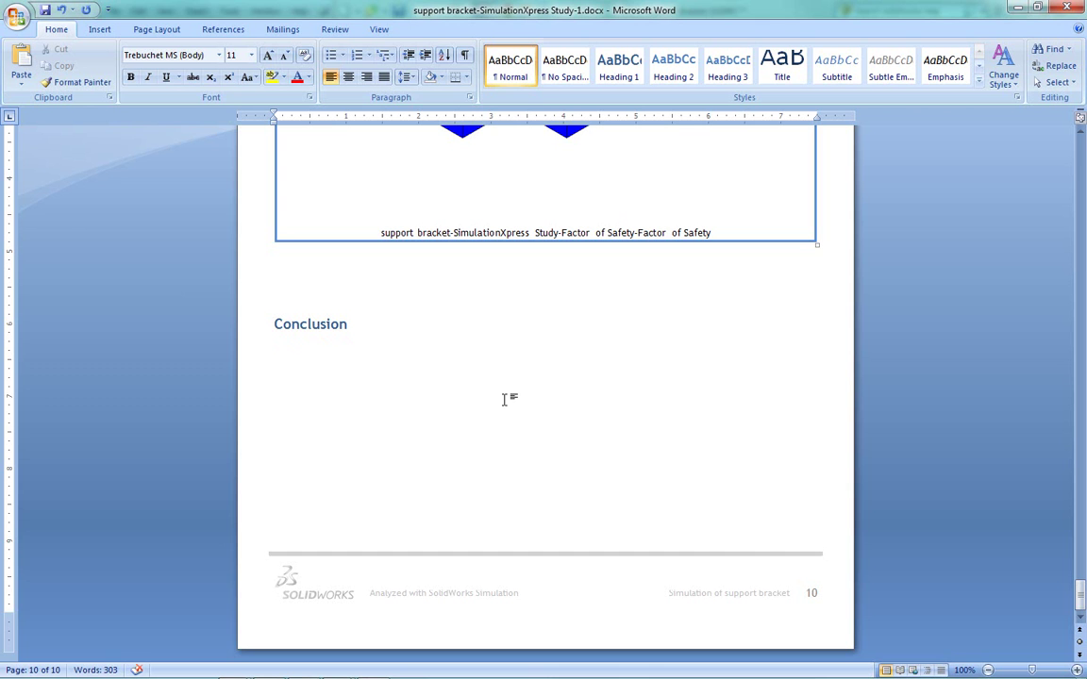
click(1067, 7)
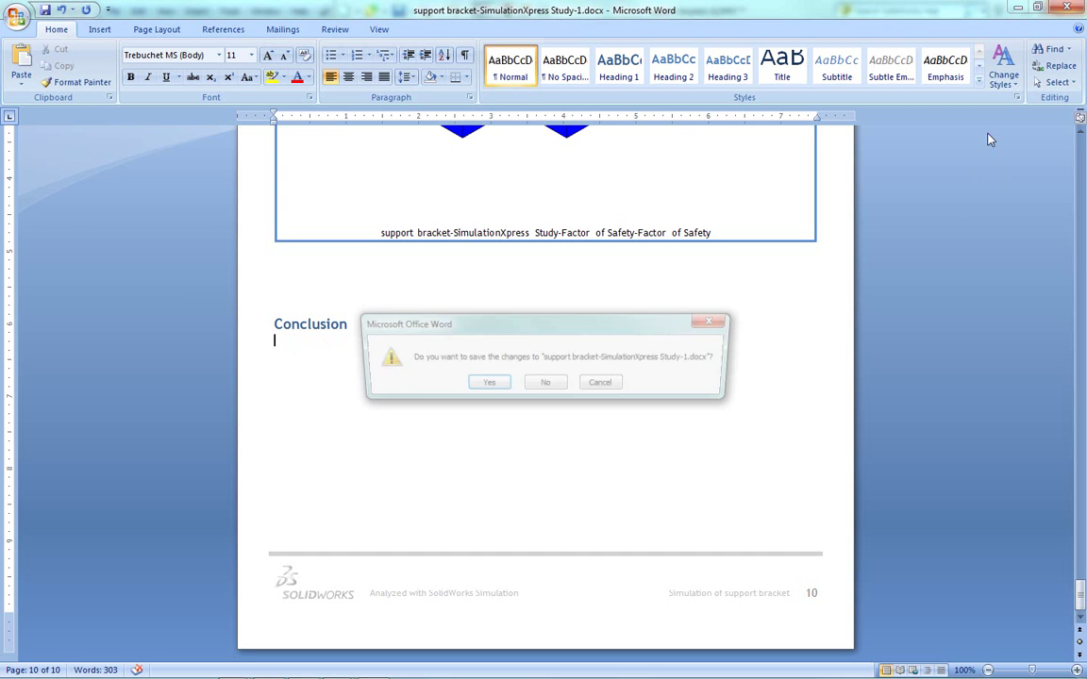
Step: Discard the Word changes and save the results as support bracket-SimulationXpress Study.analysis.eprt in eDrawings
click(565, 384)
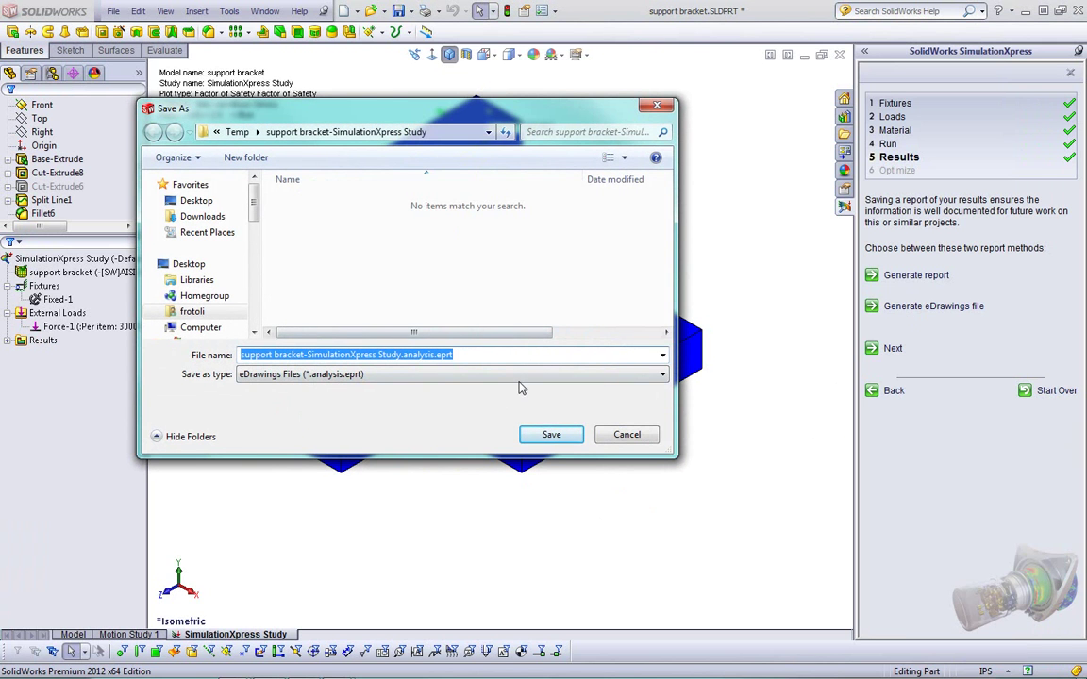
click(550, 434)
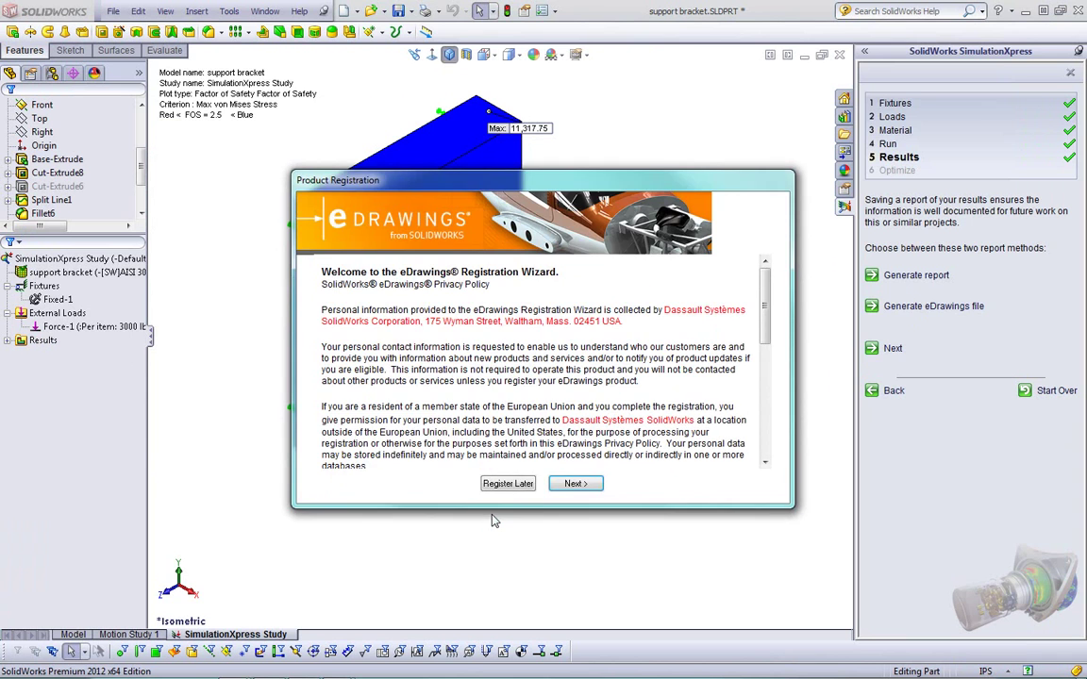
click(490, 483)
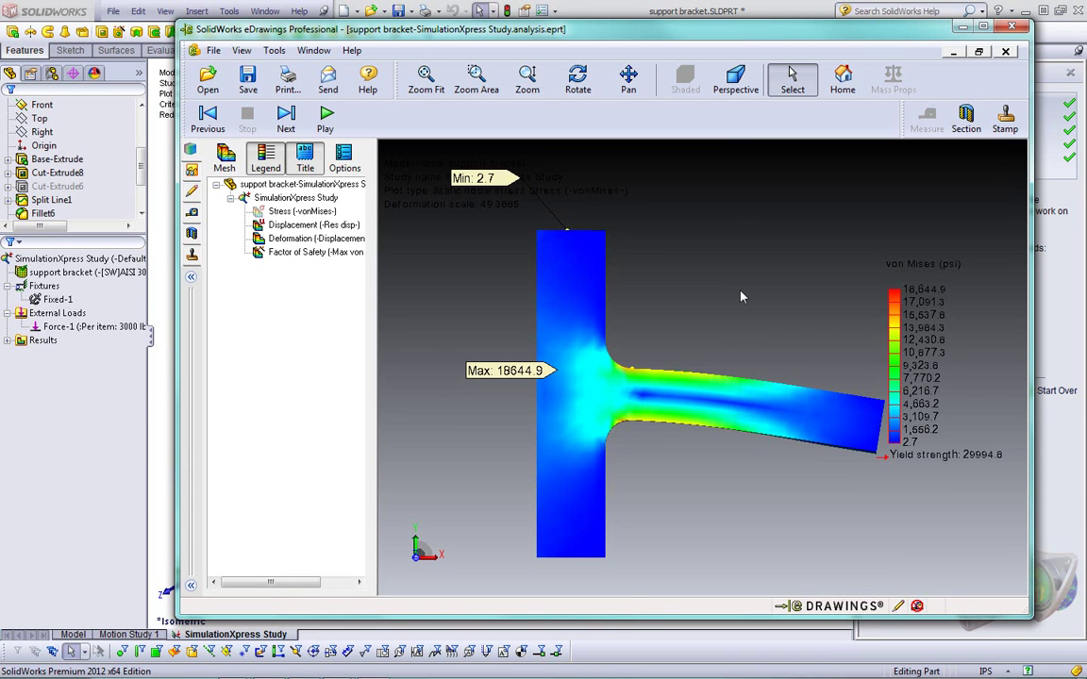
Step: Rotate the model and switch between the displacement, deformation and factor of safety results
middle_drag(740, 297, 661, 491)
click(283, 226)
click(286, 240)
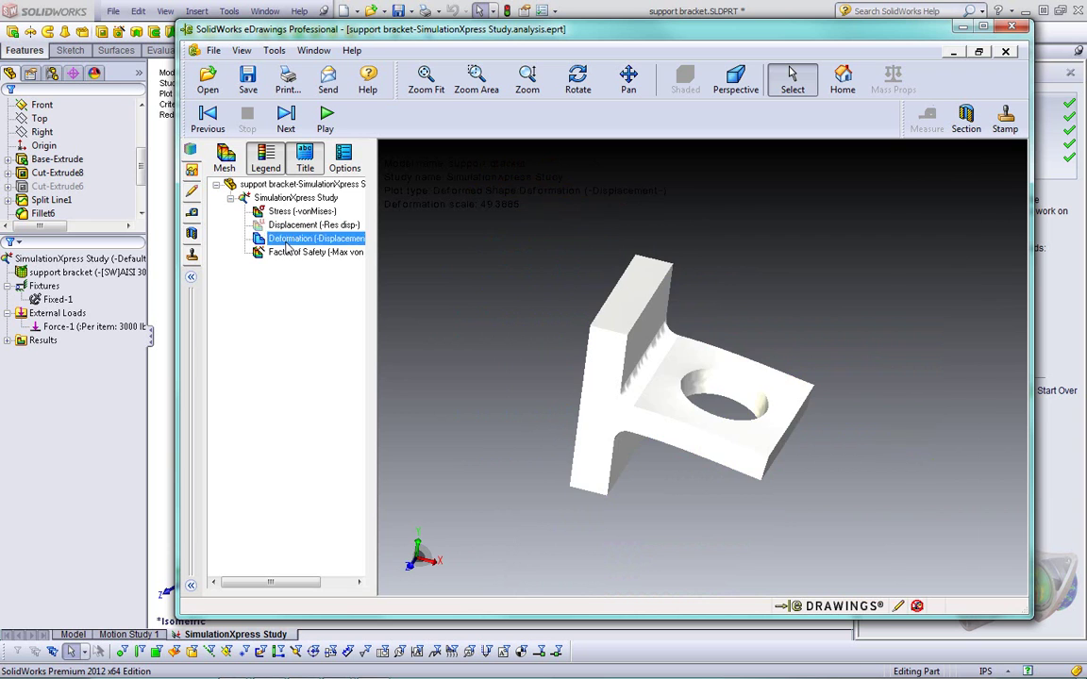
click(283, 251)
click(284, 238)
click(292, 226)
middle_drag(485, 321, 526, 325)
Step: Overlay the mesh on the displacement plot, animate the deformation, and close eDrawings
click(224, 158)
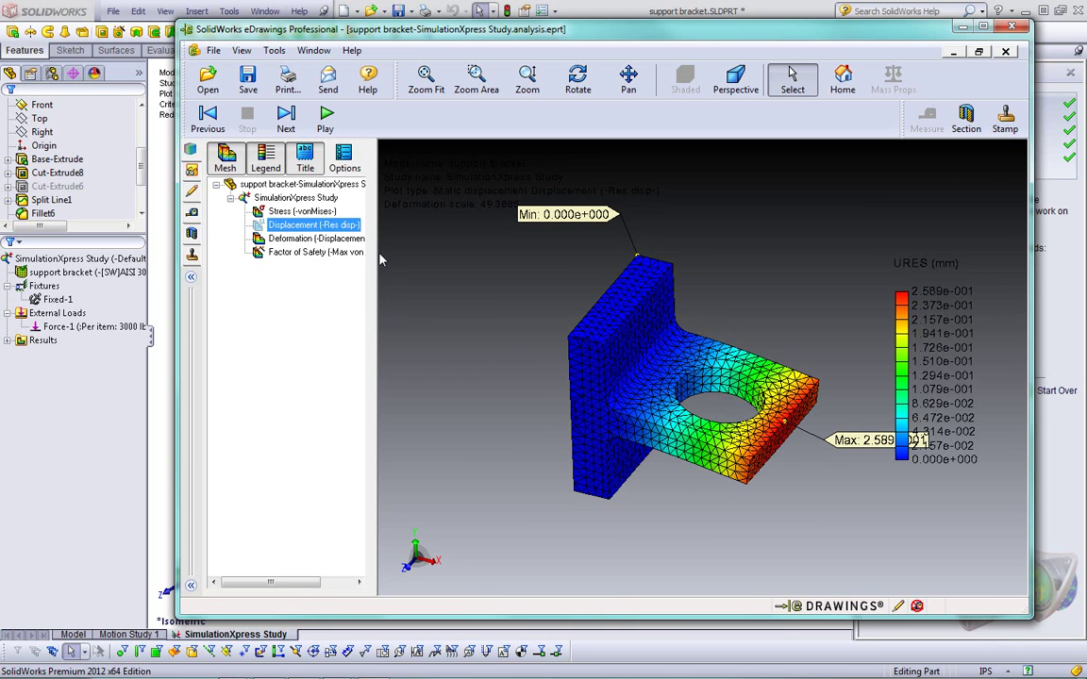
click(325, 120)
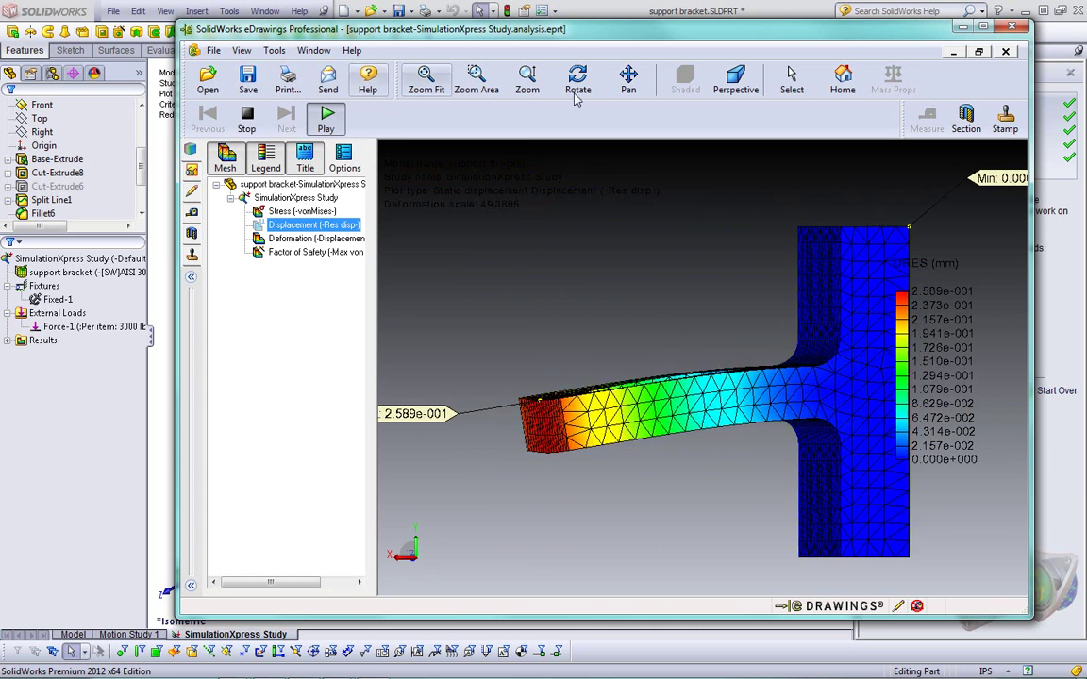
click(1013, 29)
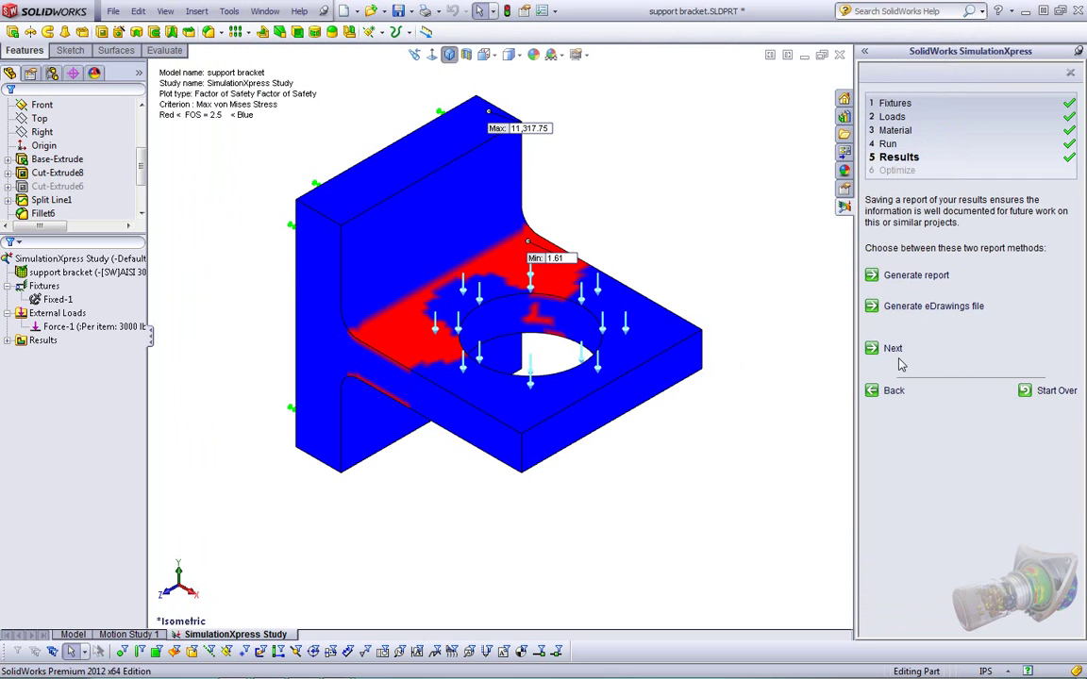
Step: Advance SimulationXpress to the Optimize step with Yes selected and hide the result plot
click(876, 349)
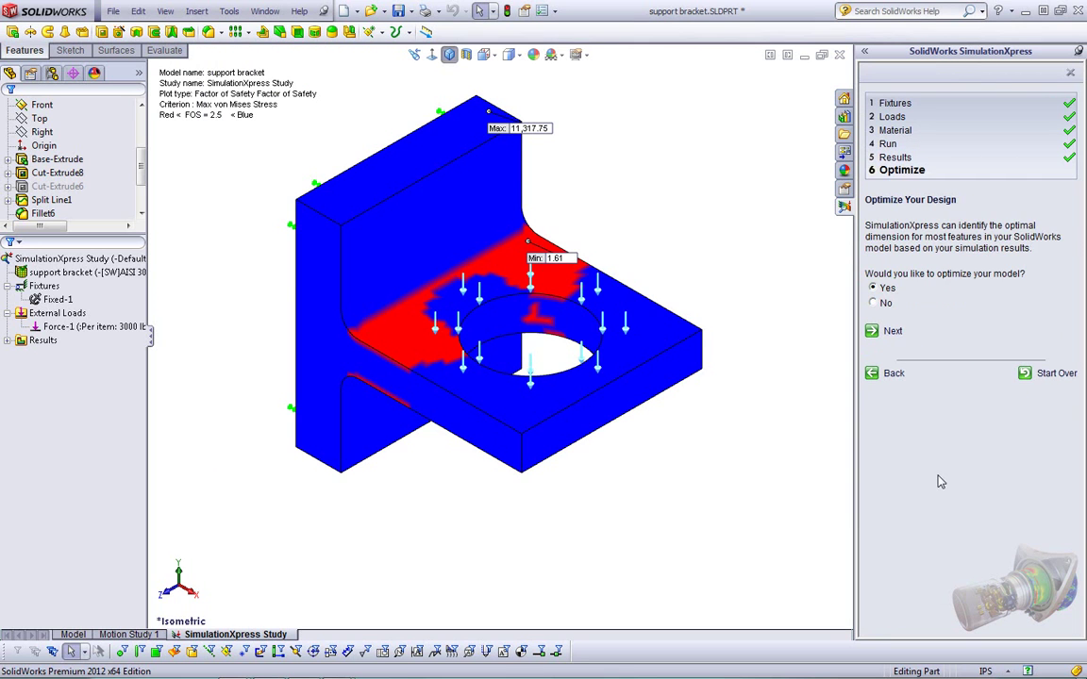
click(521, 449)
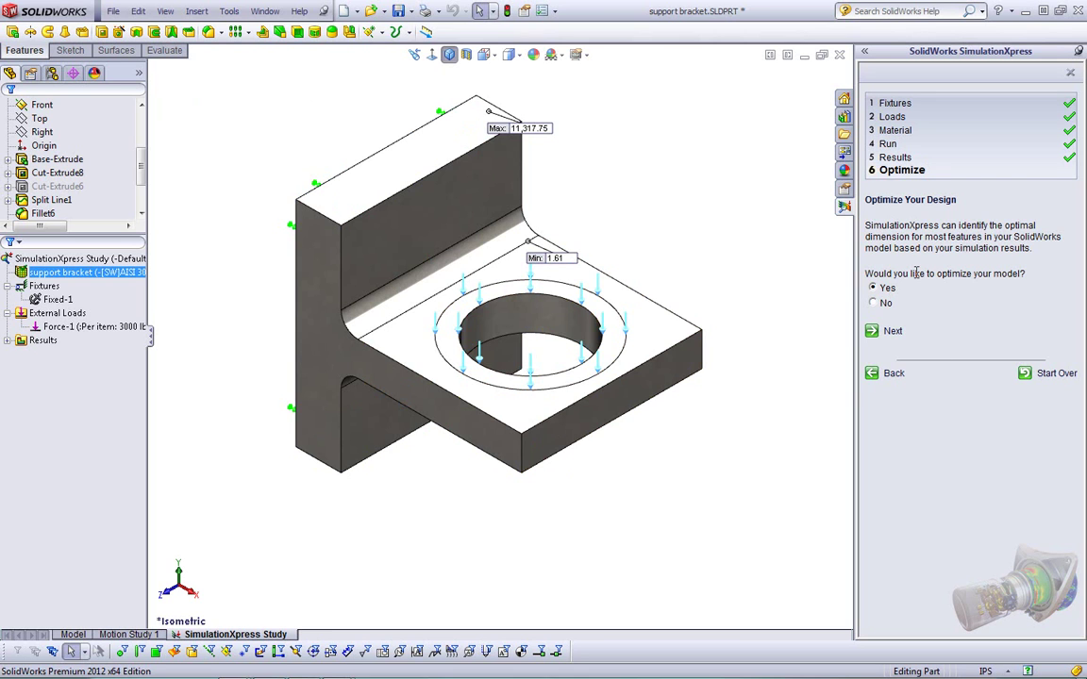
Step: Make the 0.750 plate thickness dimension D4Sketch1 the optimization variable
click(887, 331)
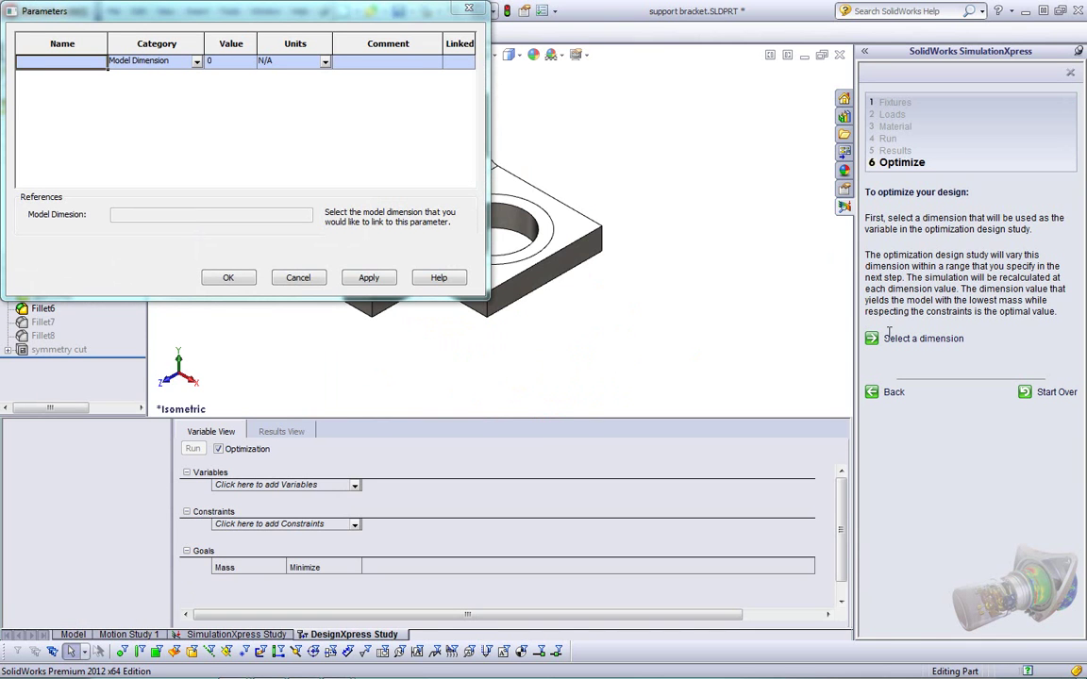
middle_drag(596, 163, 575, 238)
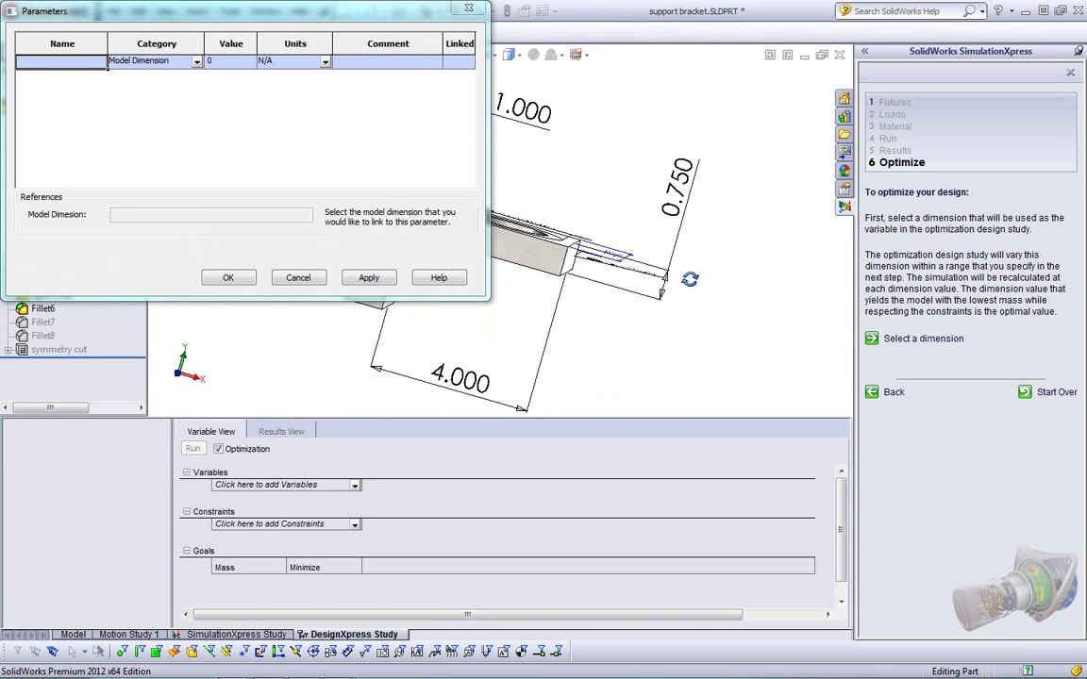
click(623, 206)
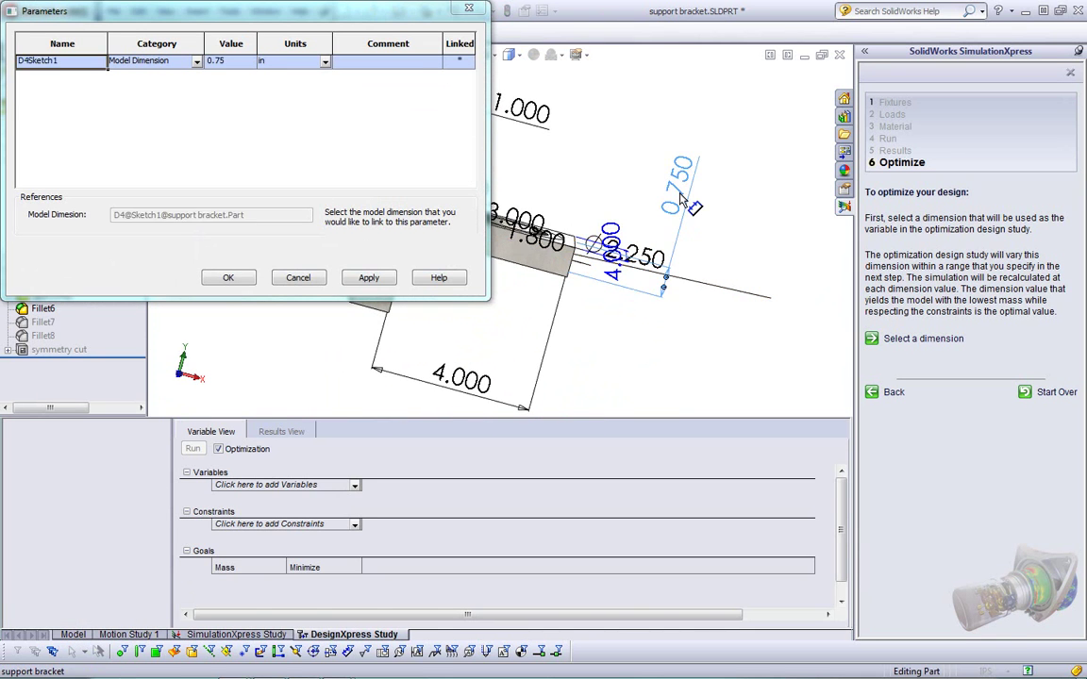
click(241, 278)
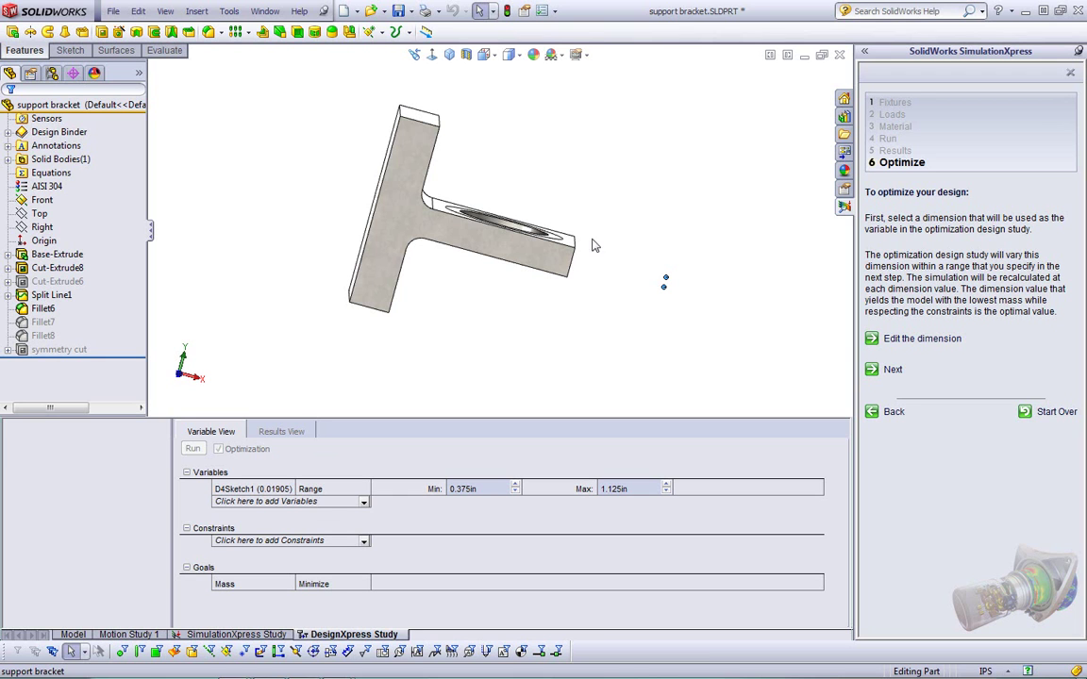
Step: Set the thickness variable range to Min 0.75 in and Max 1.75 in
click(483, 490)
text(.75)
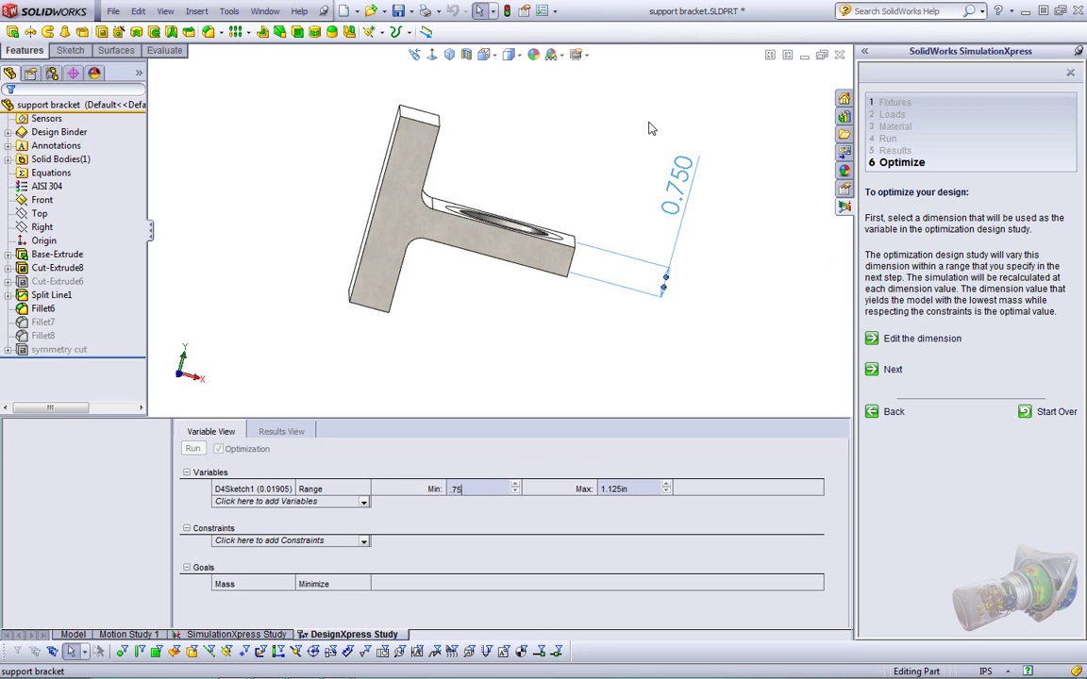
click(618, 488)
text(1.75)
Step: Add a Factor of Safety constraint with a minimum of 2.5
click(261, 546)
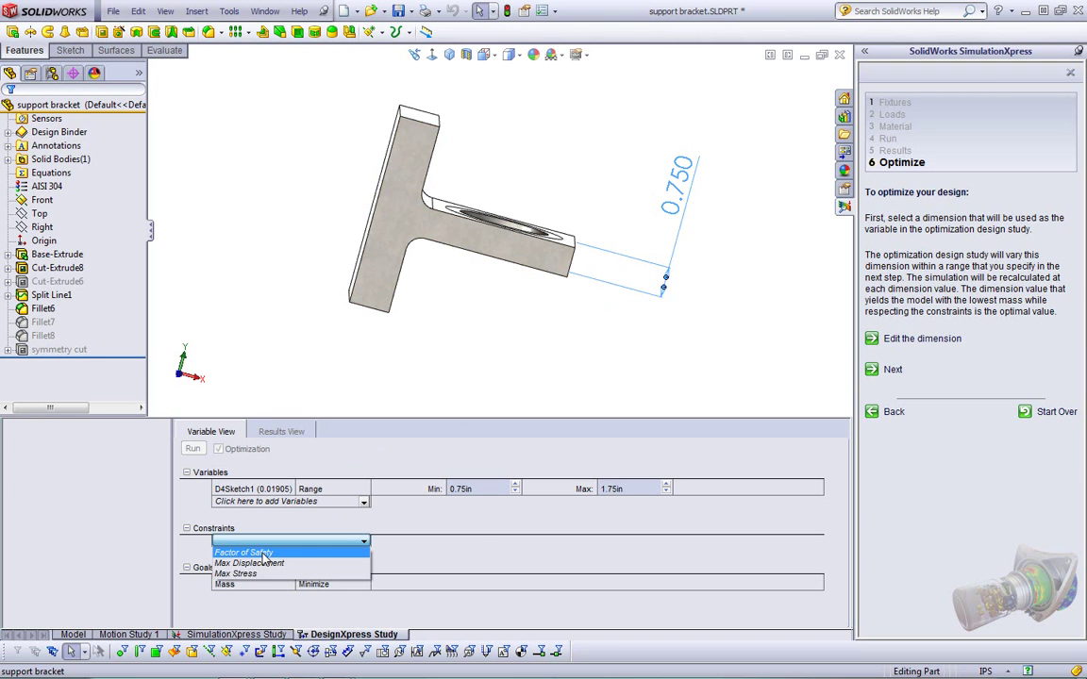
click(255, 553)
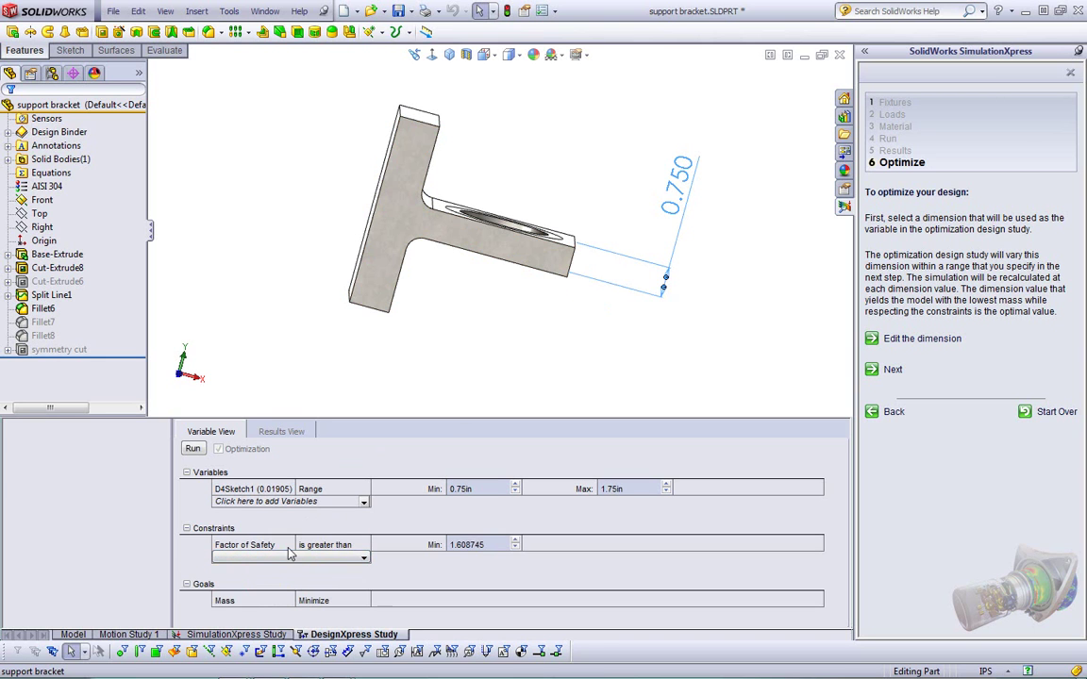
click(478, 545)
text(2.5)
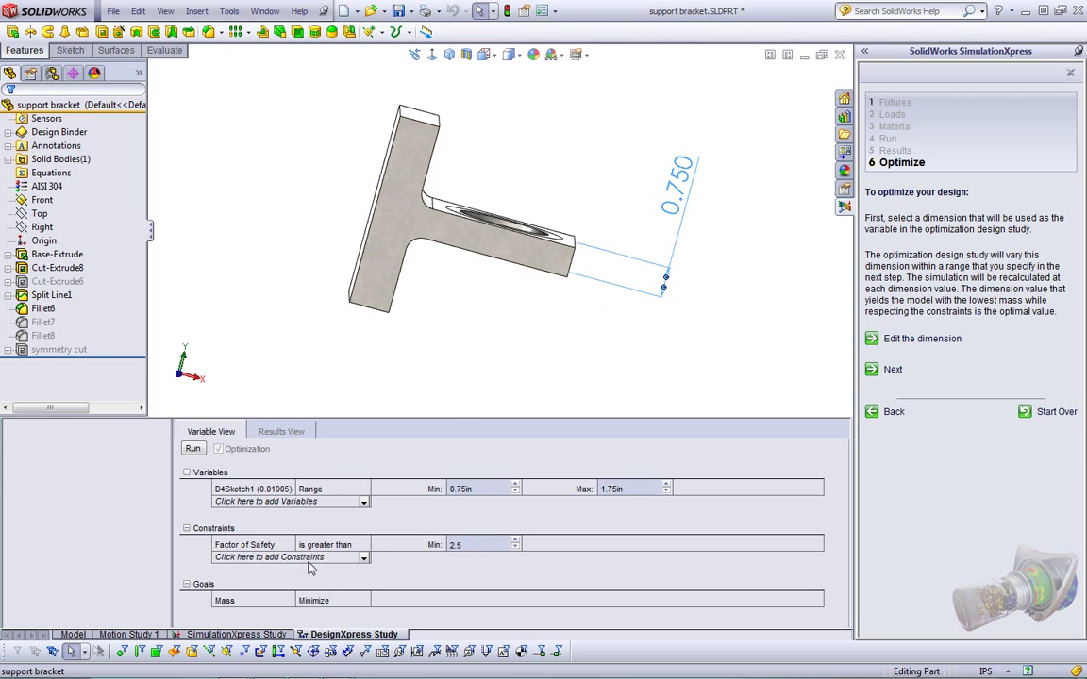
click(225, 601)
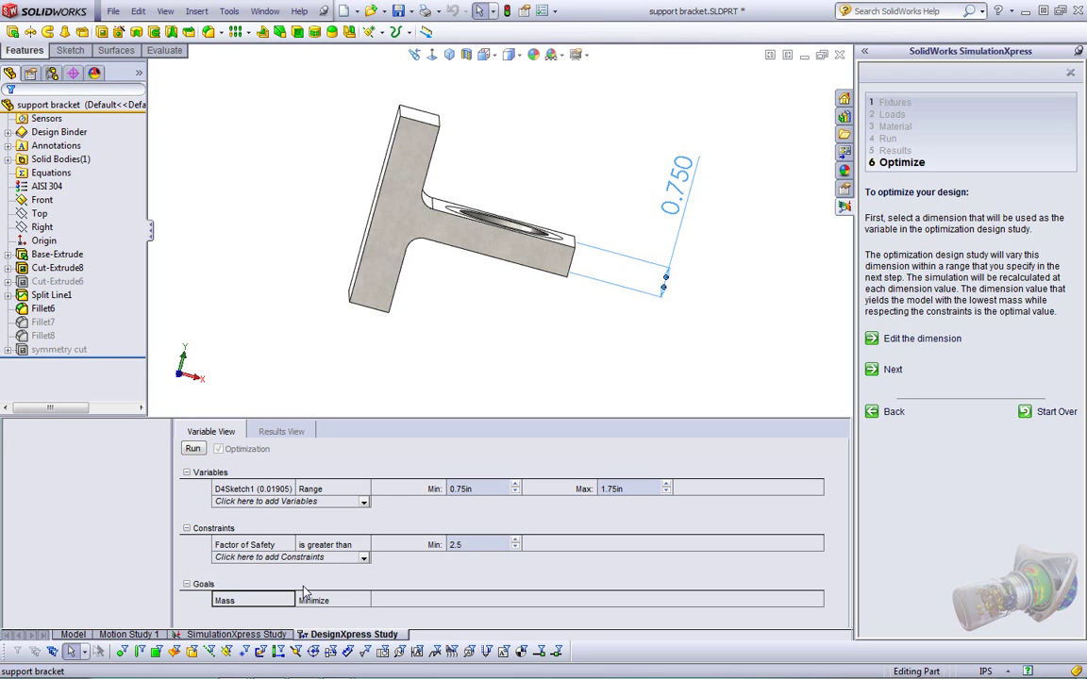
Step: Run the optimization, yielding 0.978867 in thickness, FOS 2.518547 and mass 4.06547 kg
click(196, 449)
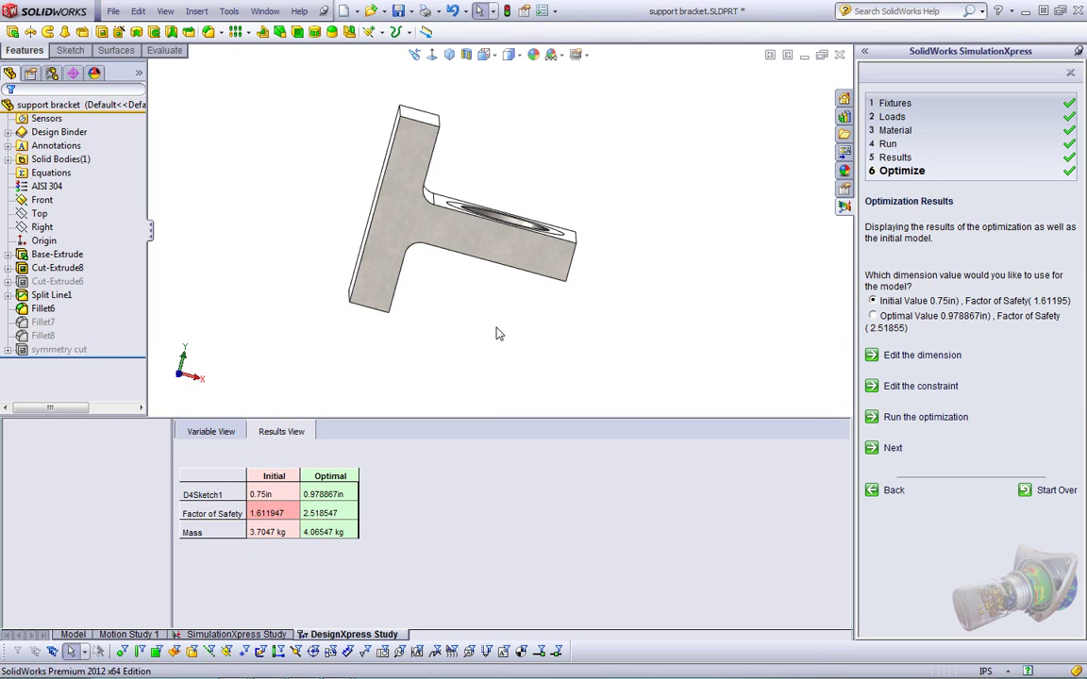
middle_drag(499, 333, 449, 364)
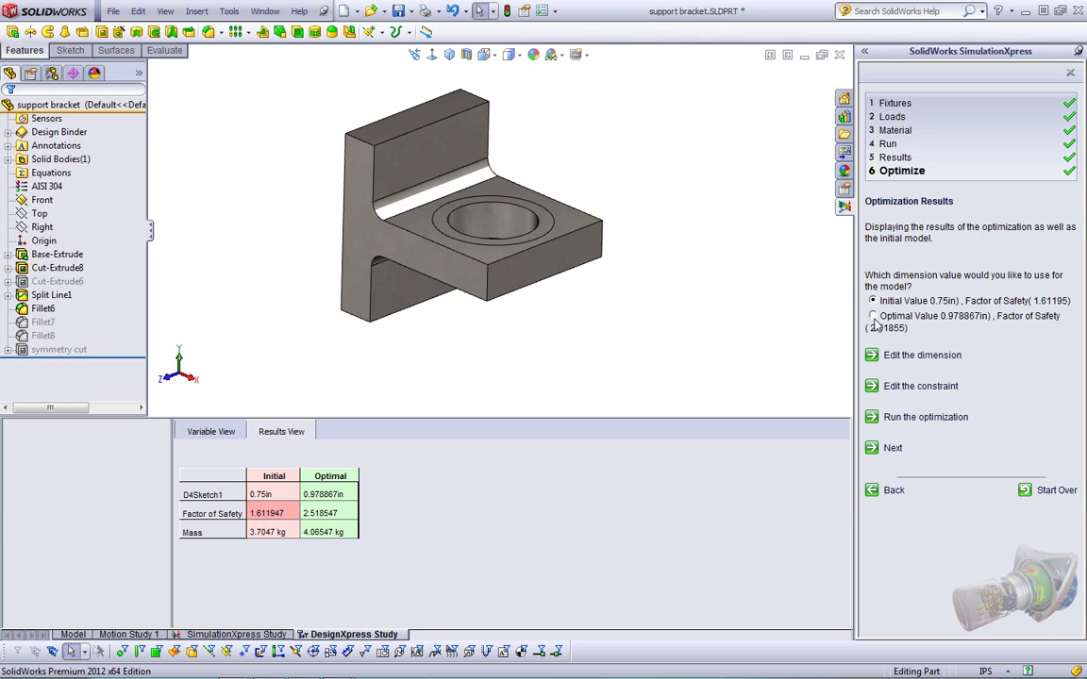
Step: Apply the optimal thickness value, then start the SimulationXpress study over, deleting previous results
click(873, 317)
click(893, 450)
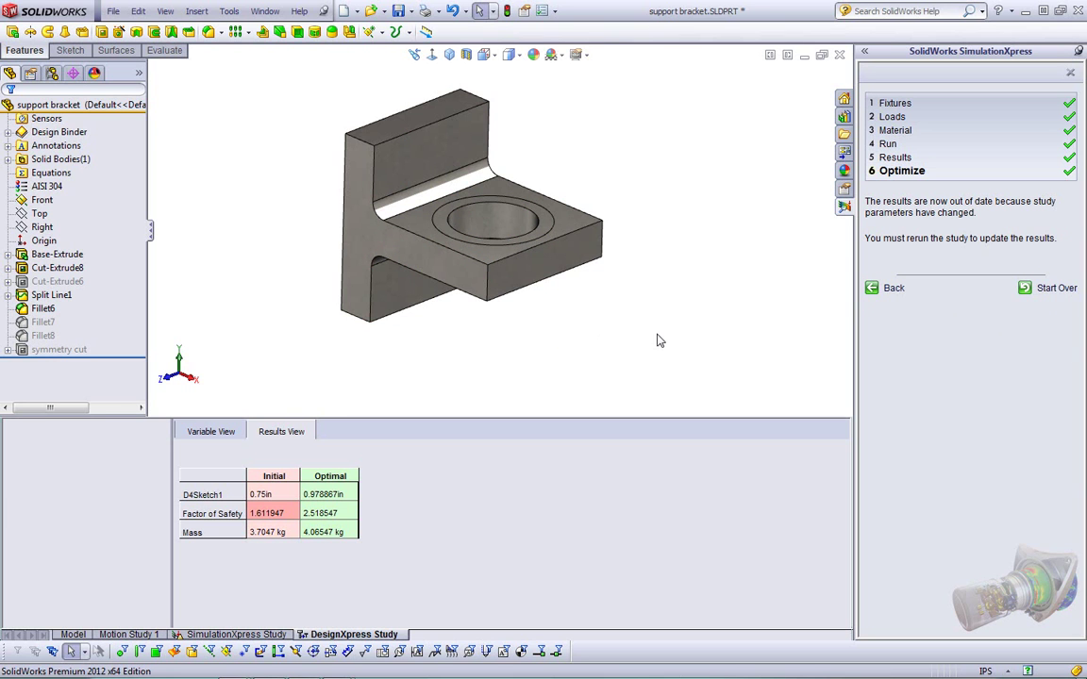
click(1064, 288)
click(605, 379)
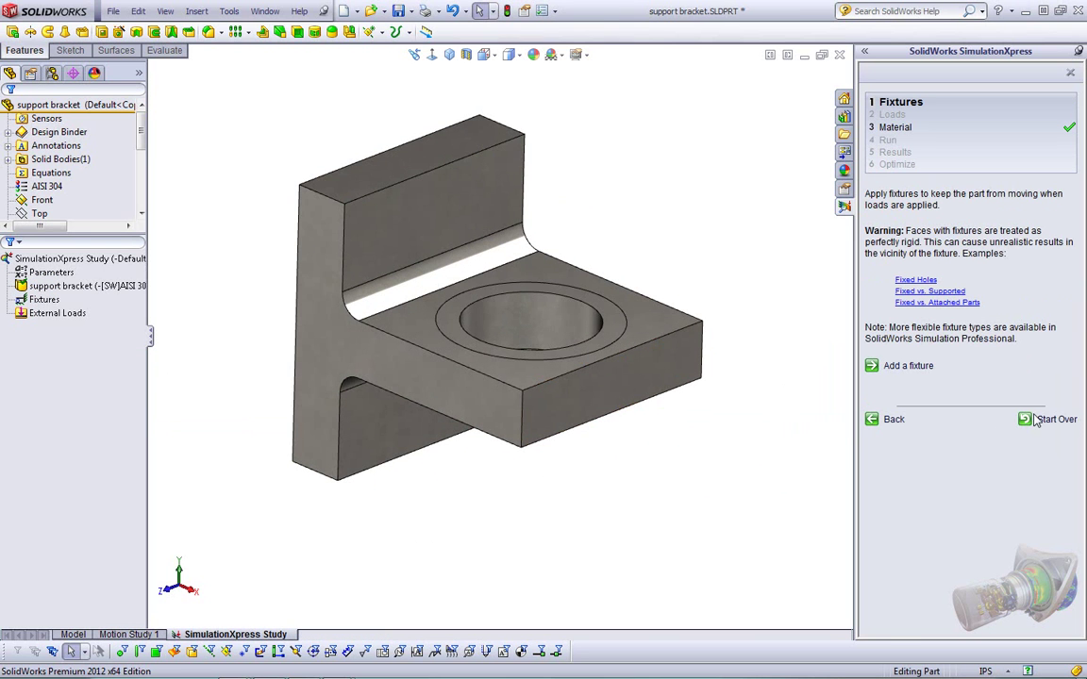